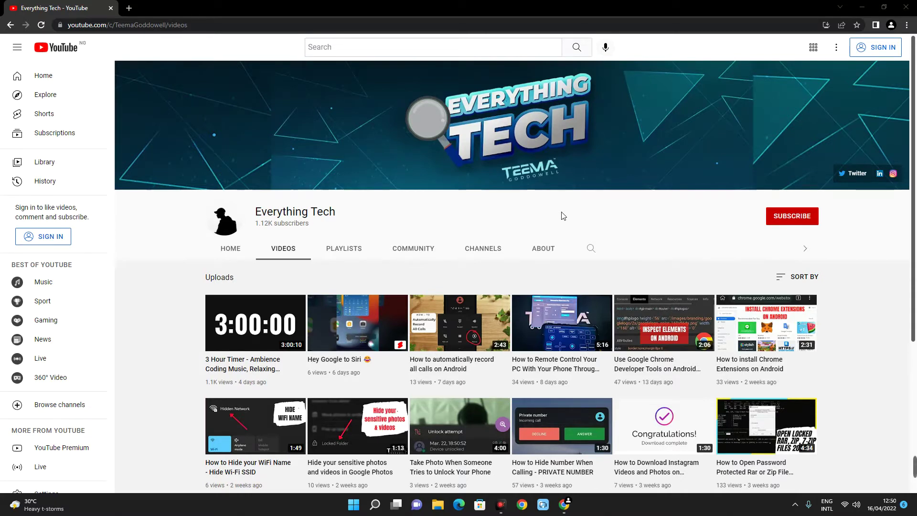
# Load httrack.com in a new Chrome tab
pyautogui.hotkey('ctrl', 't')
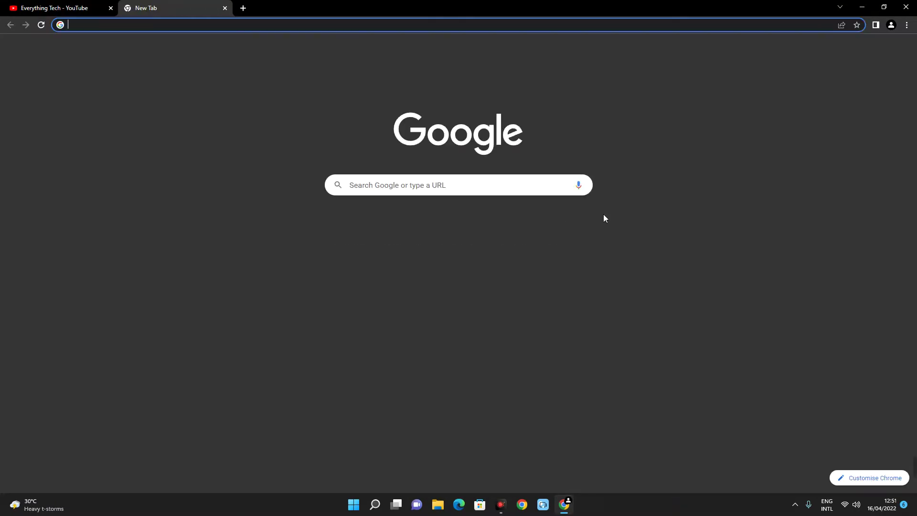
pyautogui.write('httrack.com')
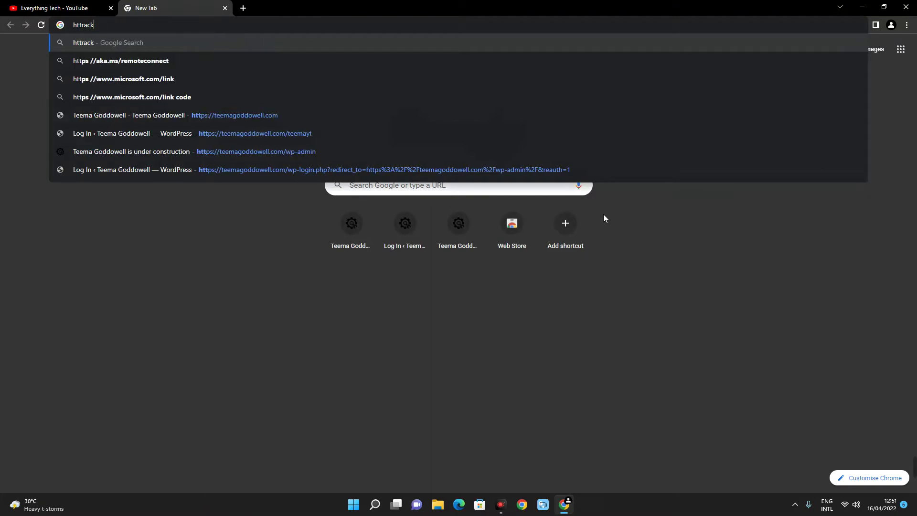
pyautogui.press('Return')
pyautogui.moveTo(209, 65); pyautogui.dragTo(298, 89)
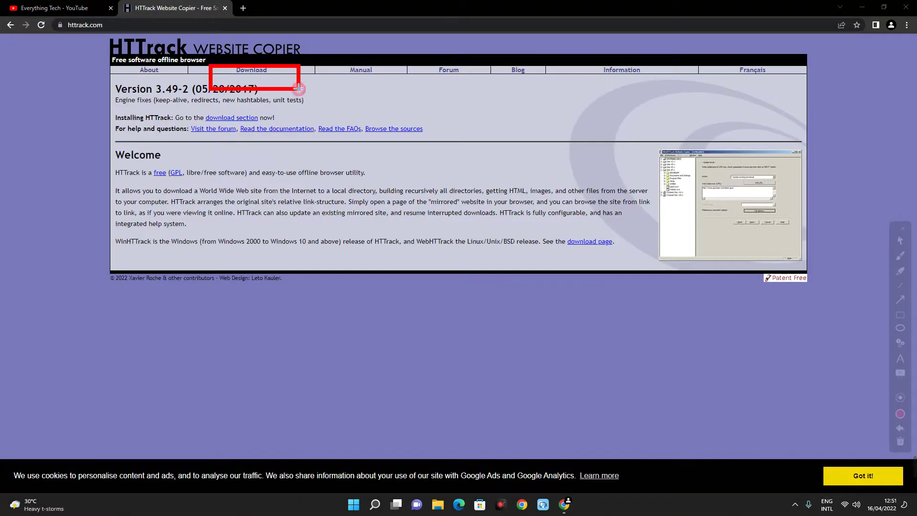
# Go to the HTTrack 3.49-2 Download page and download the httrack_x64-3.49.2.exe installer
pyautogui.click(251, 70)
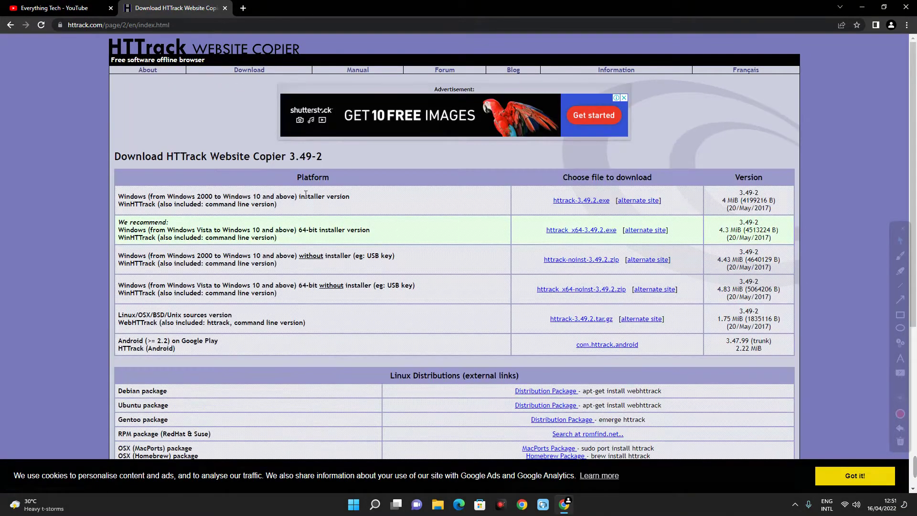
pyautogui.scroll(-2, 306, 194)
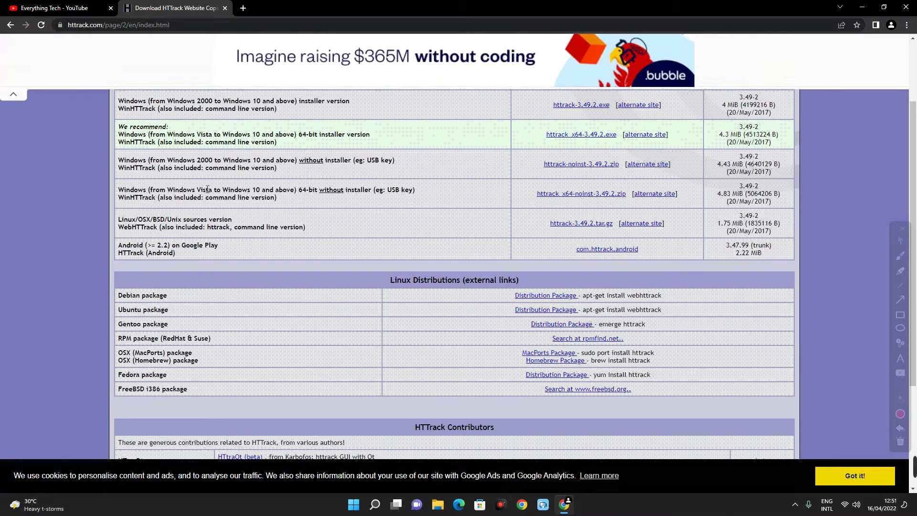
pyautogui.scroll(3, 324, 187)
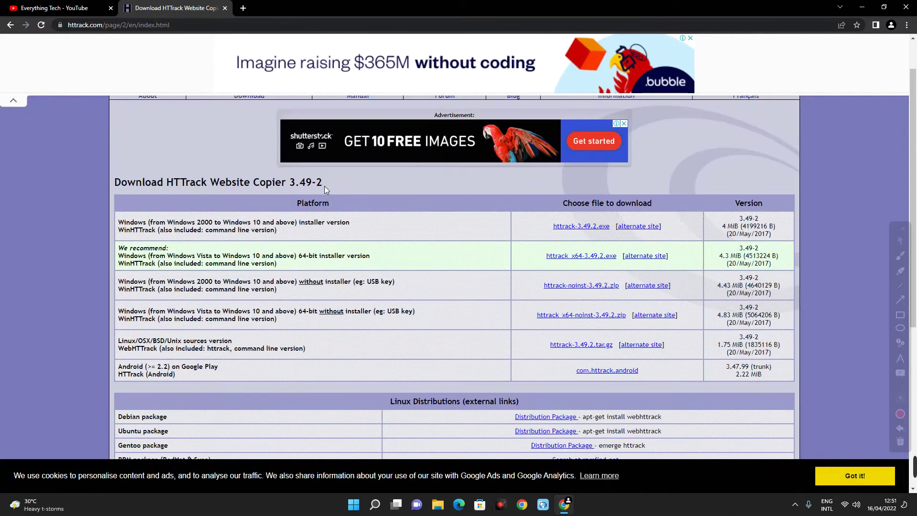
pyautogui.scroll(-1, 324, 188)
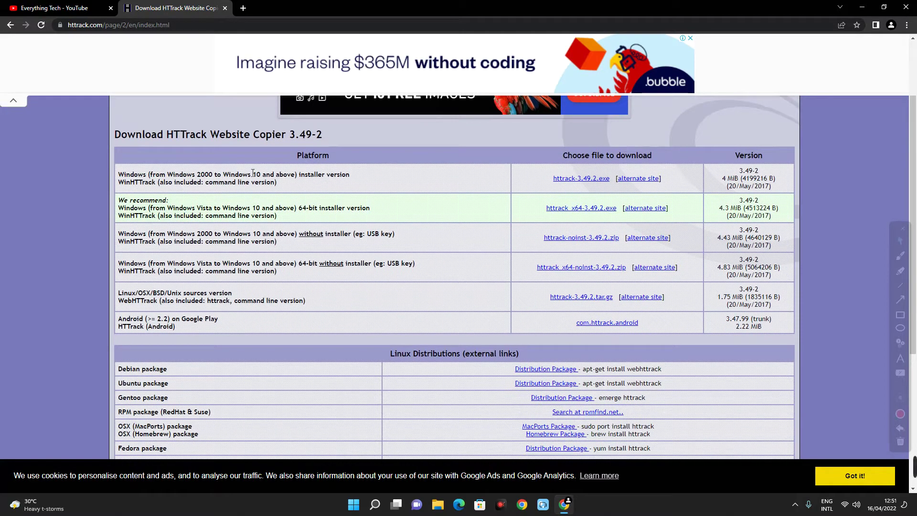
pyautogui.scroll(-1, 289, 186)
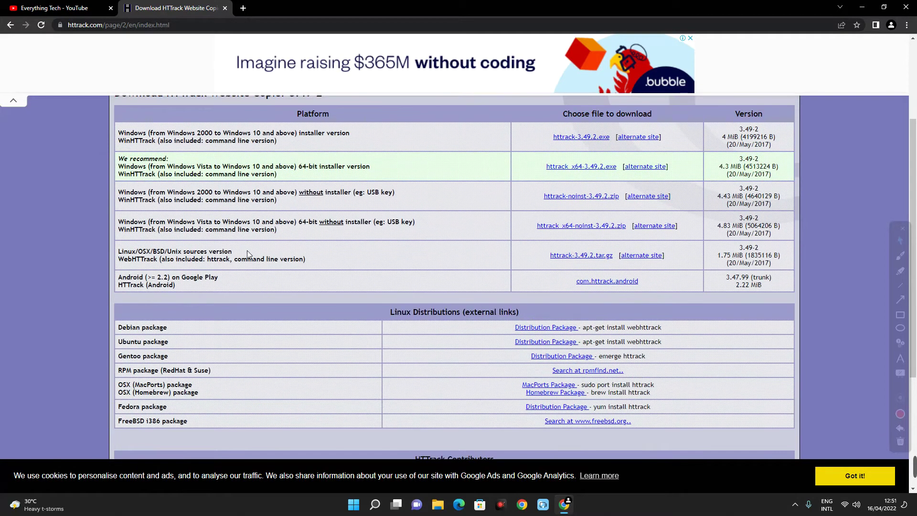
pyautogui.scroll(-4, 247, 254)
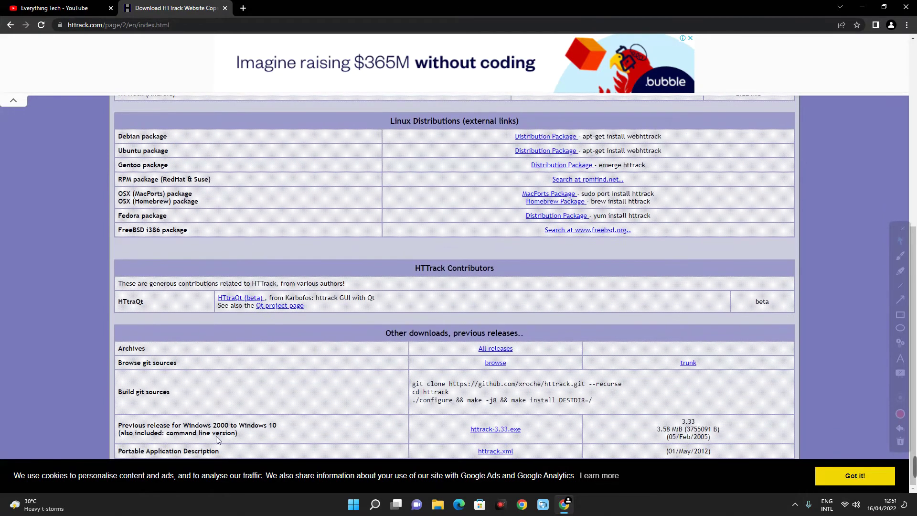
pyautogui.scroll(4, 318, 355)
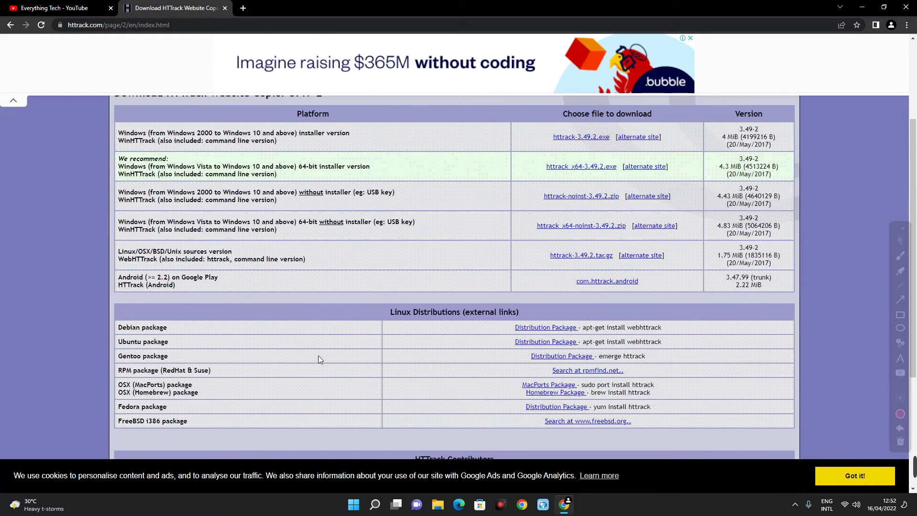
pyautogui.scroll(3, 287, 335)
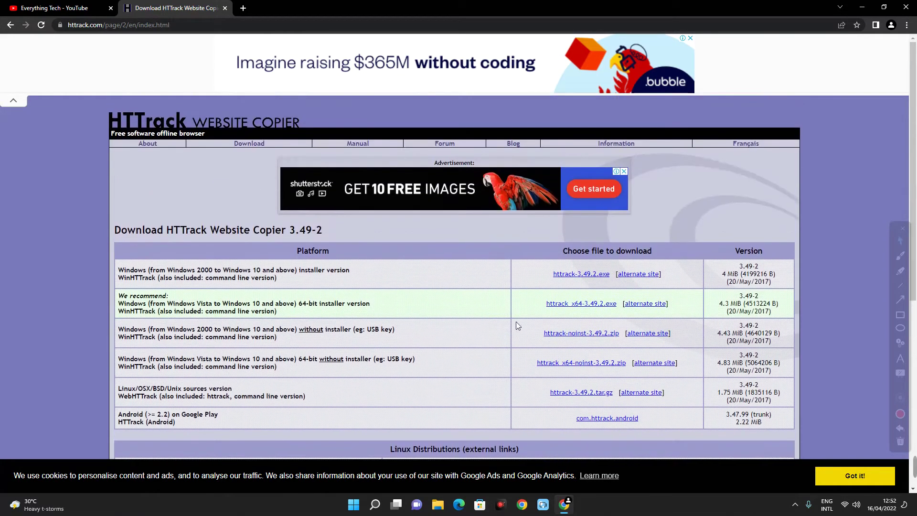
pyautogui.click(584, 278)
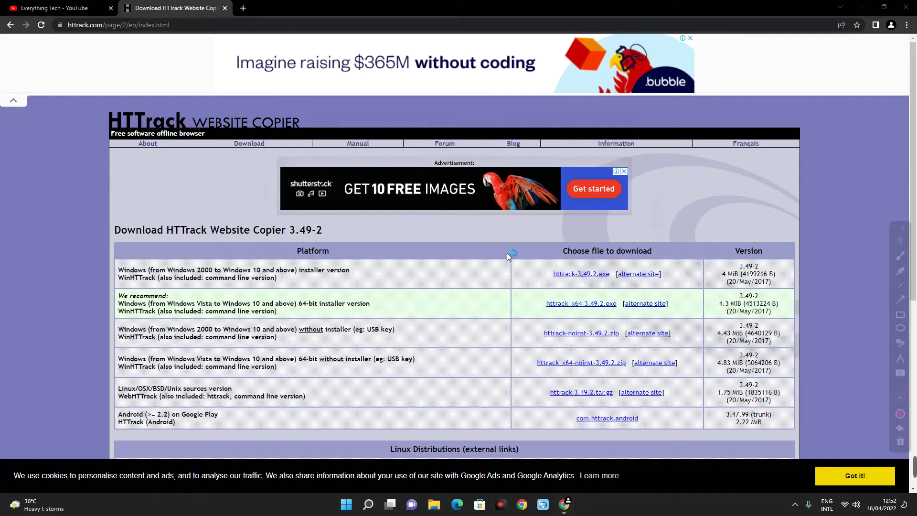
# Install WinHTTrack 3.49-2 with the license accepted, skipping history.txt, and start a new project
pyautogui.click(863, 7)
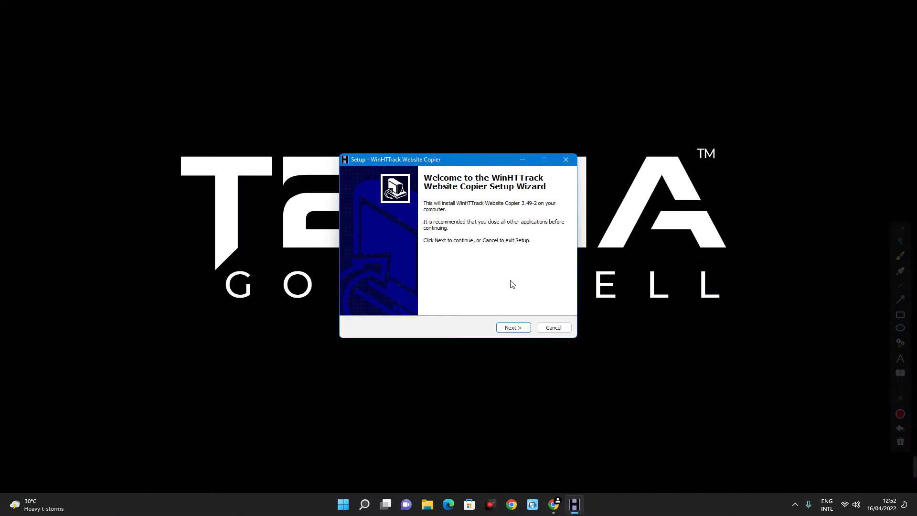
pyautogui.click(513, 327)
pyautogui.click(379, 299)
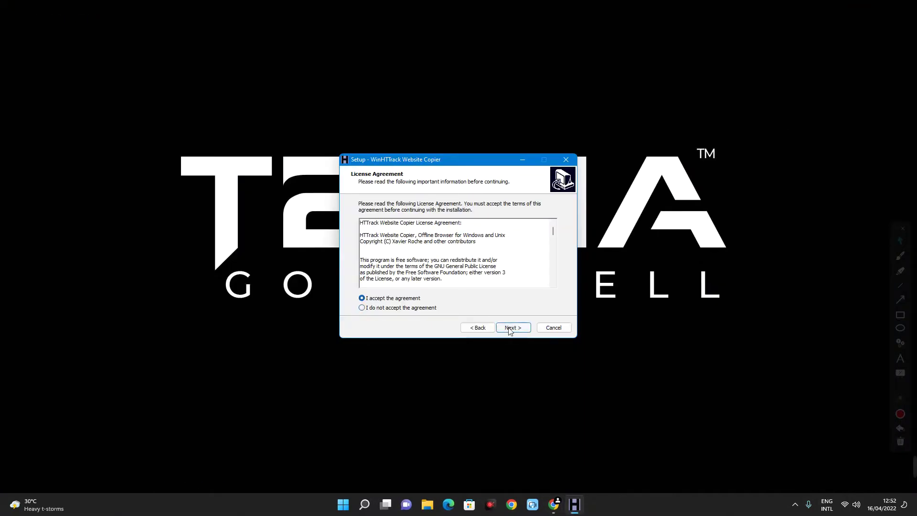
pyautogui.click(511, 327)
pyautogui.click(510, 328)
pyautogui.click(510, 328)
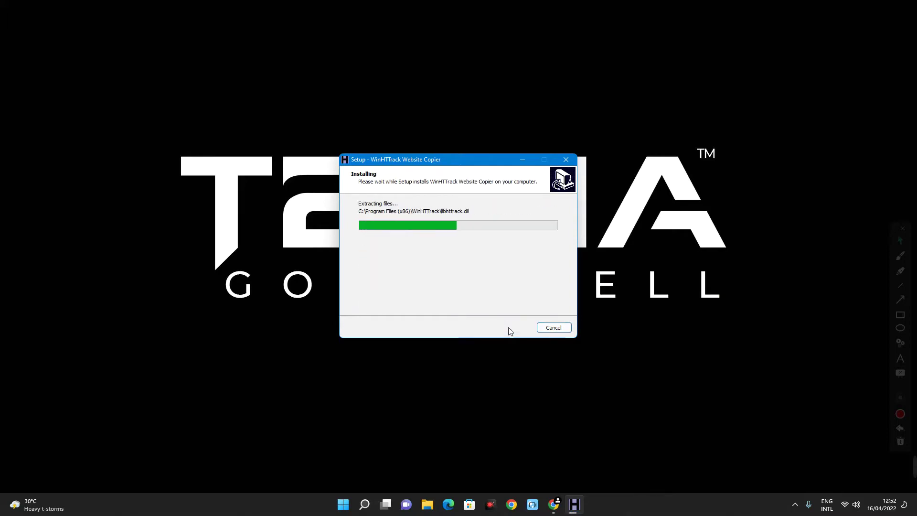
pyautogui.click(428, 253)
pyautogui.click(514, 328)
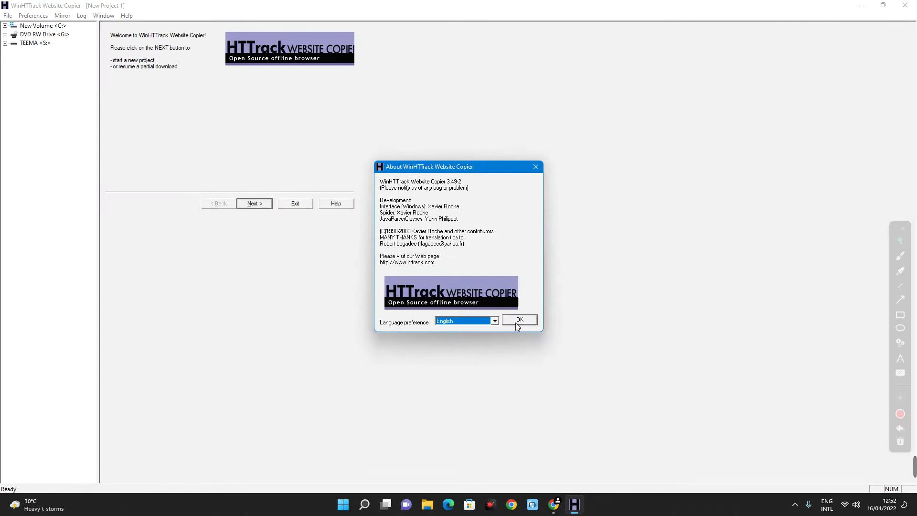
pyautogui.click(515, 319)
pyautogui.click(255, 207)
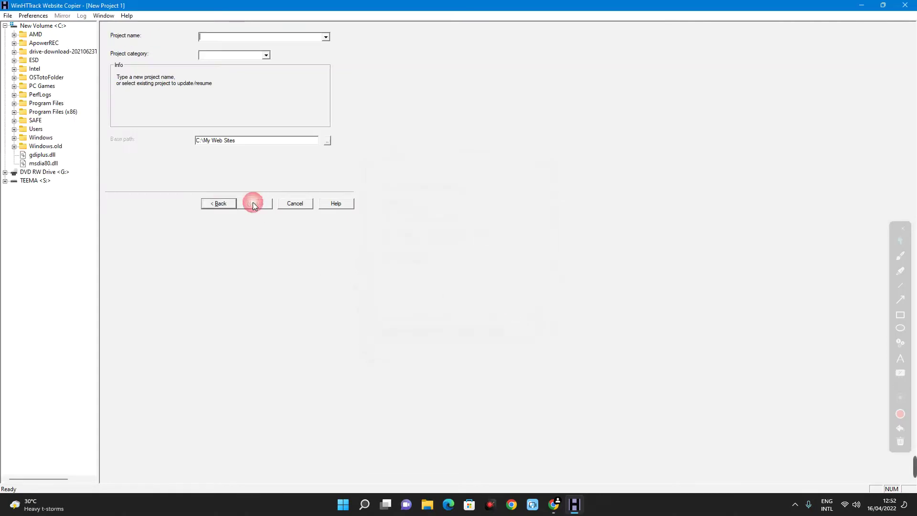
# Copy the HTTrack download page URL from Chrome's address bar
pyautogui.moveTo(553, 505)
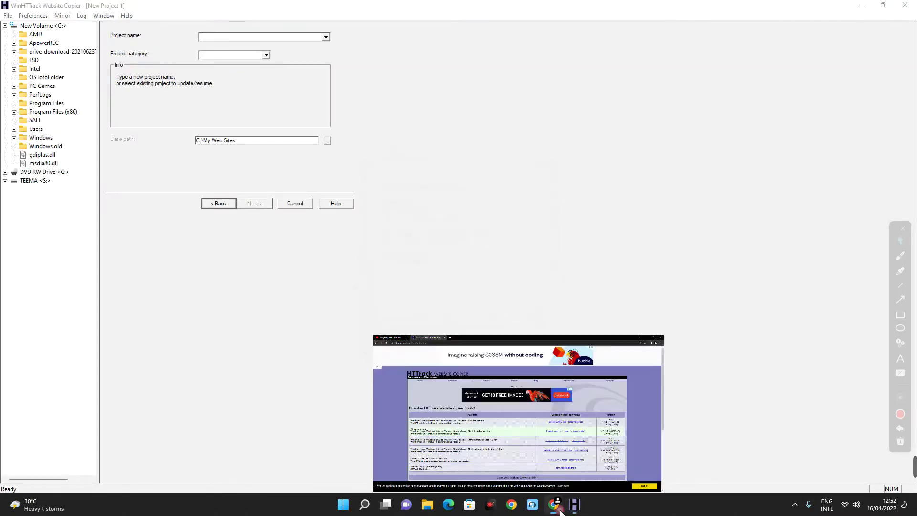
pyautogui.click(528, 478)
pyautogui.click(134, 21)
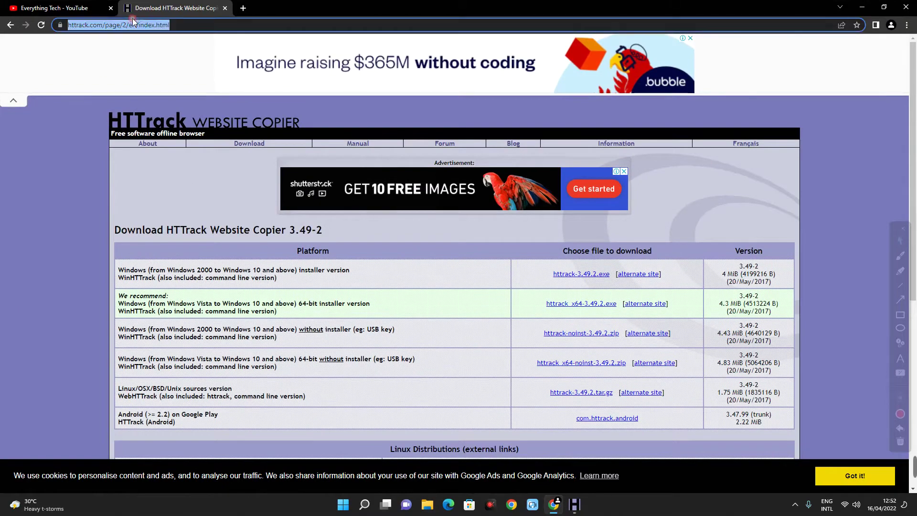
pyautogui.rightClick(134, 21)
pyautogui.click(164, 78)
pyautogui.scroll(-7, 327, 262)
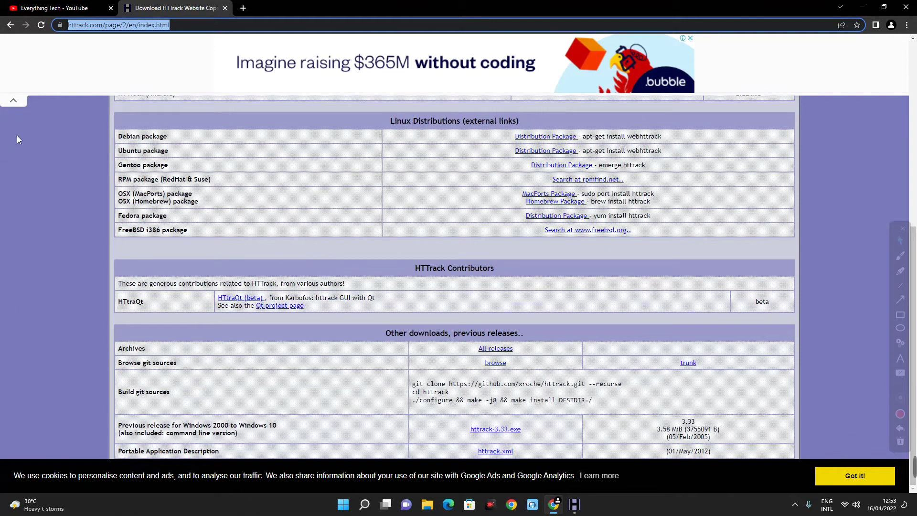
pyautogui.click(14, 102)
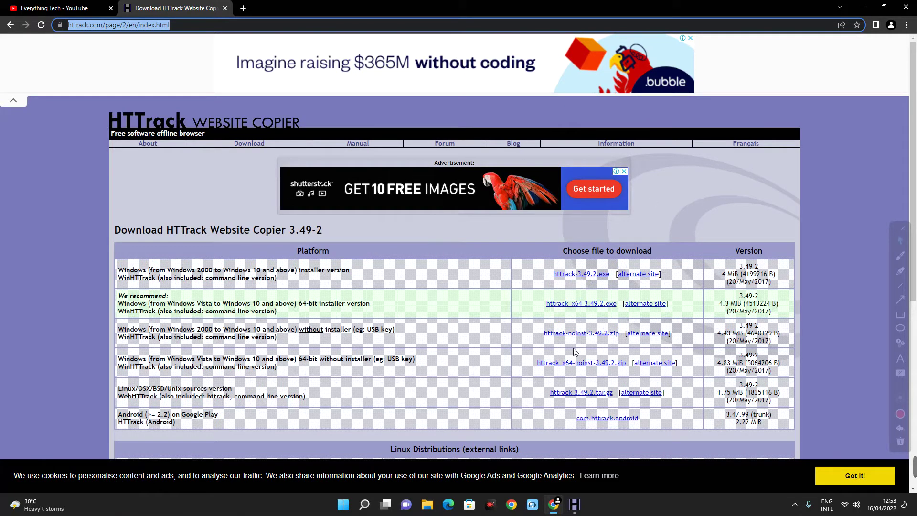
pyautogui.click(575, 504)
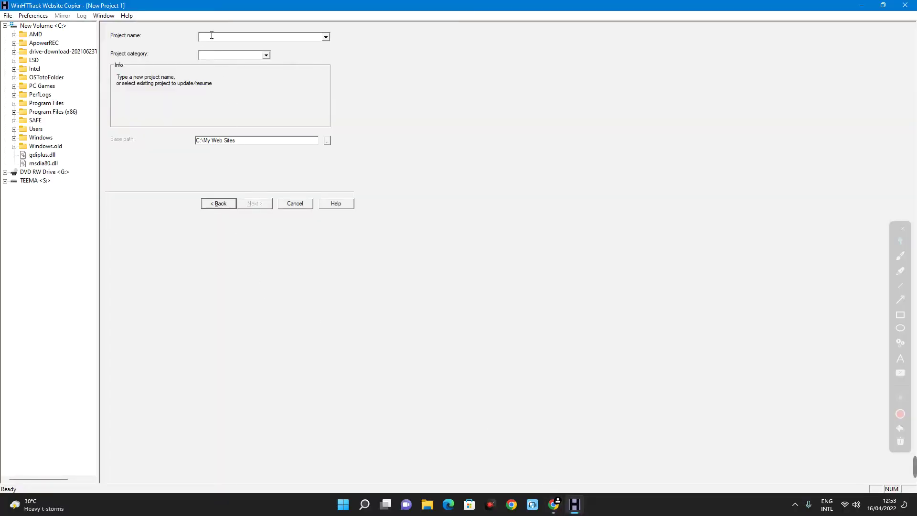
pyautogui.write('Test Project')
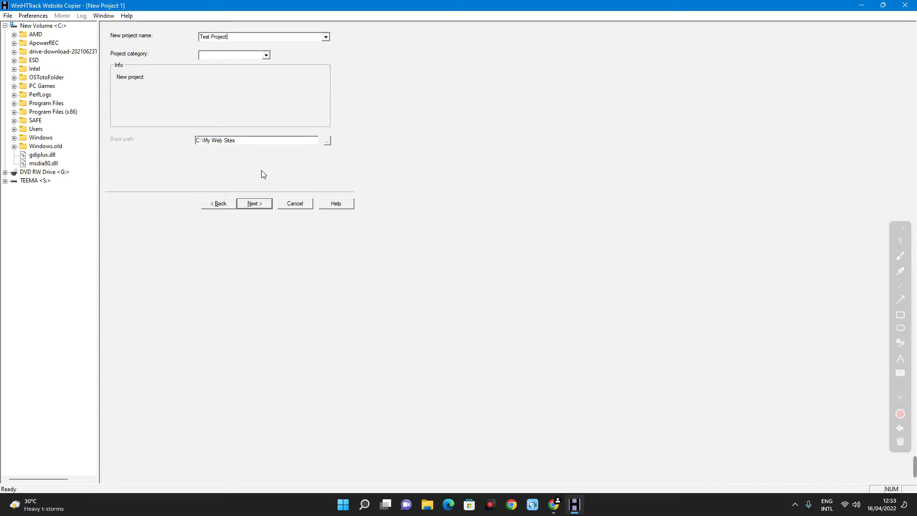
pyautogui.click(262, 205)
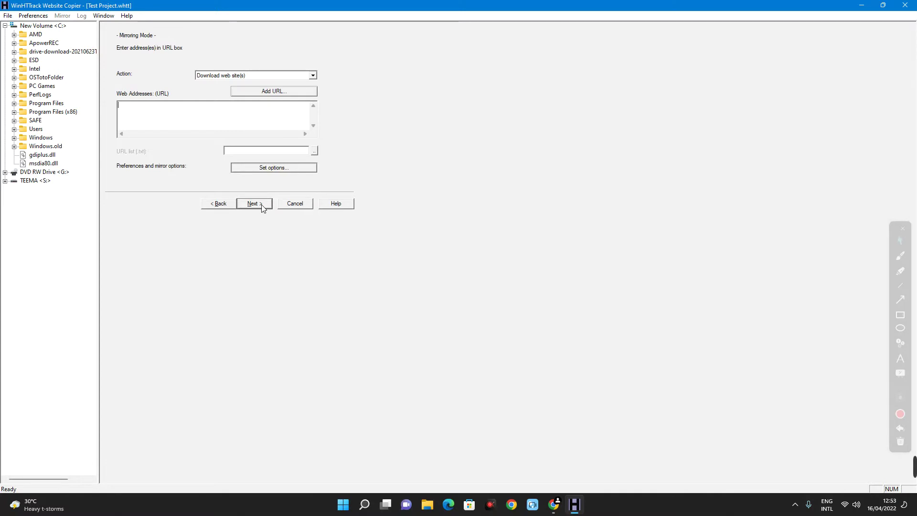
pyautogui.click(254, 93)
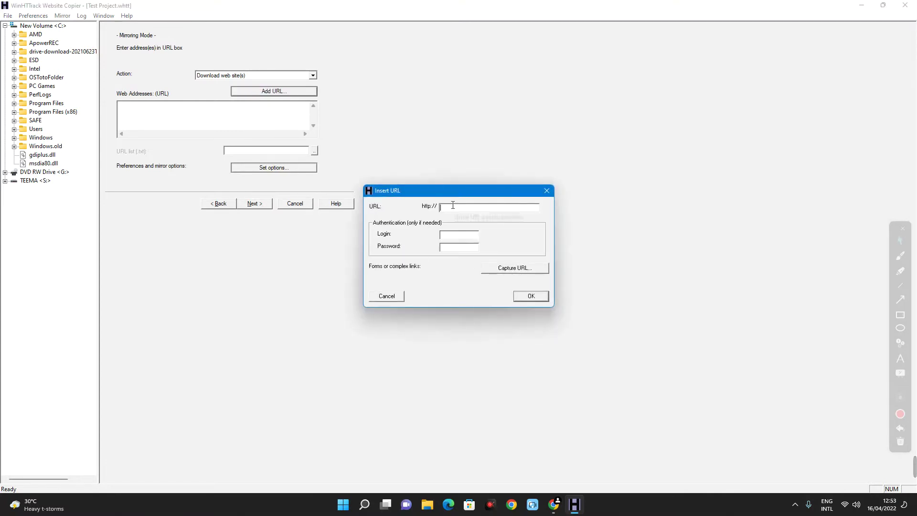
pyautogui.hotkey('ctrl', 'v')
pyautogui.press('BackSpace')
pyautogui.press('BackSpace')
pyautogui.press('BackSpace')
pyautogui.press('BackSpace')
pyautogui.press('BackSpace')
pyautogui.press('BackSpace')
pyautogui.press('BackSpace')
pyautogui.press('BackSpace')
pyautogui.press('BackSpace')
pyautogui.press('BackSpace')
pyautogui.press('BackSpace')
pyautogui.press('BackSpace')
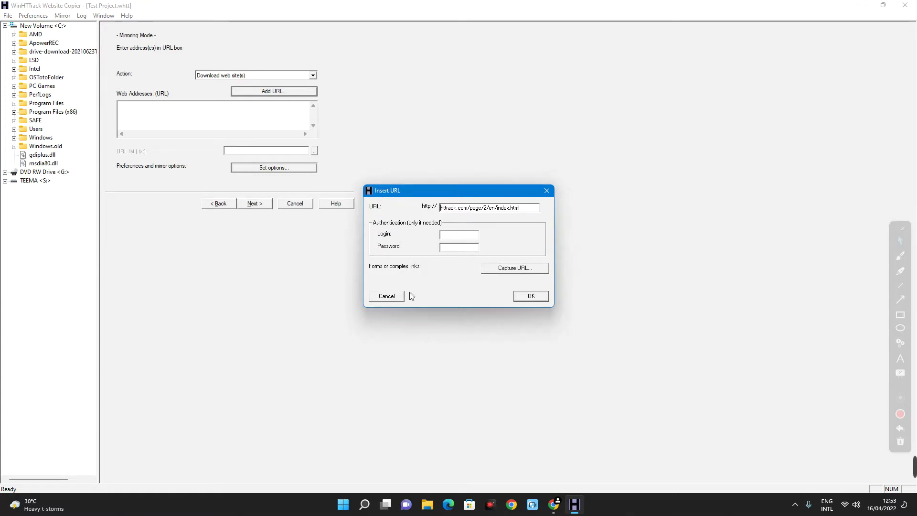
pyautogui.click(524, 298)
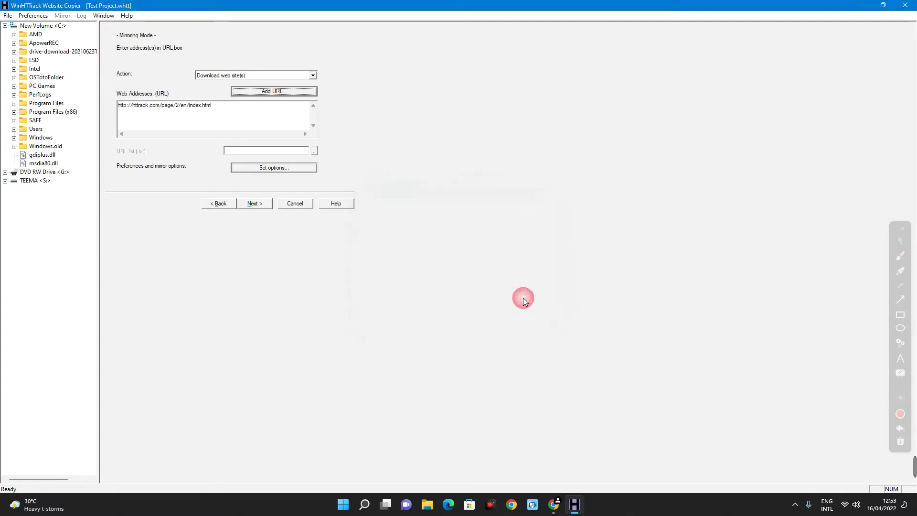
# In the Browser ID options, choose (none) for both Browser Identity and HTML footer
pyautogui.click(277, 168)
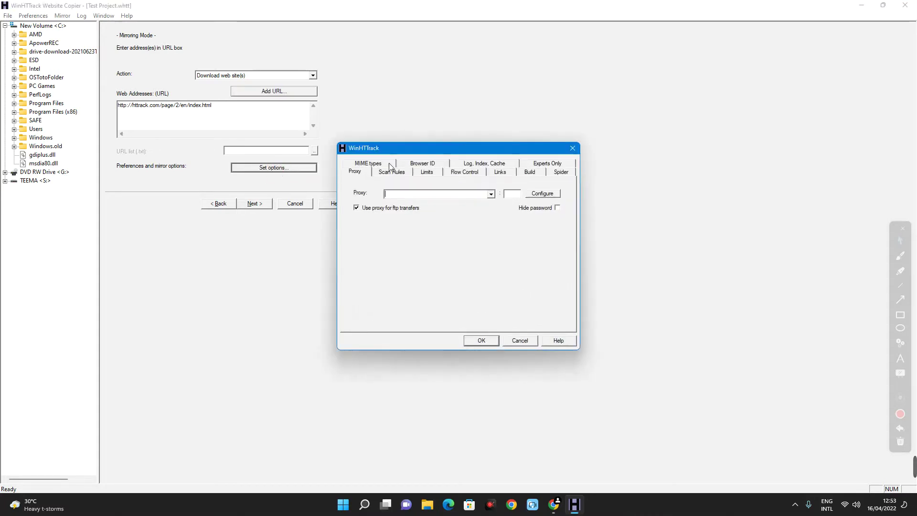
pyautogui.click(421, 165)
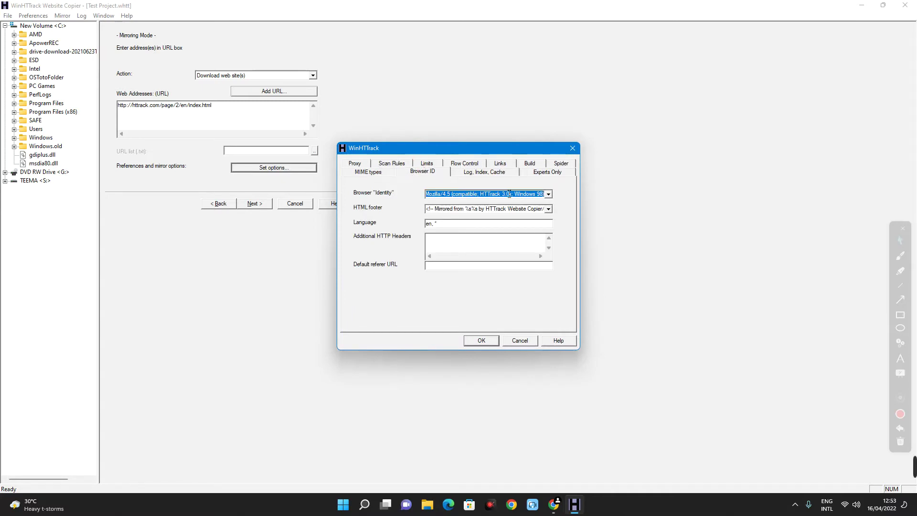
pyautogui.click(422, 170)
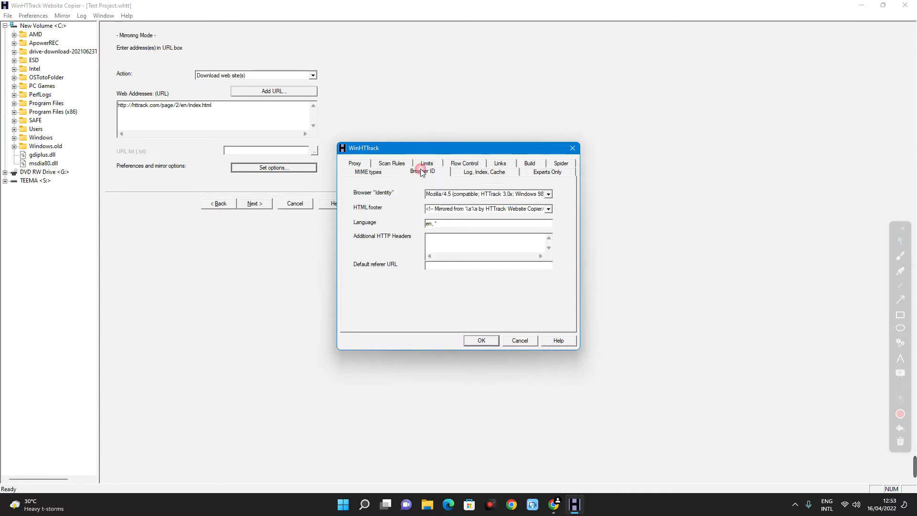
pyautogui.click(549, 194)
pyautogui.click(475, 254)
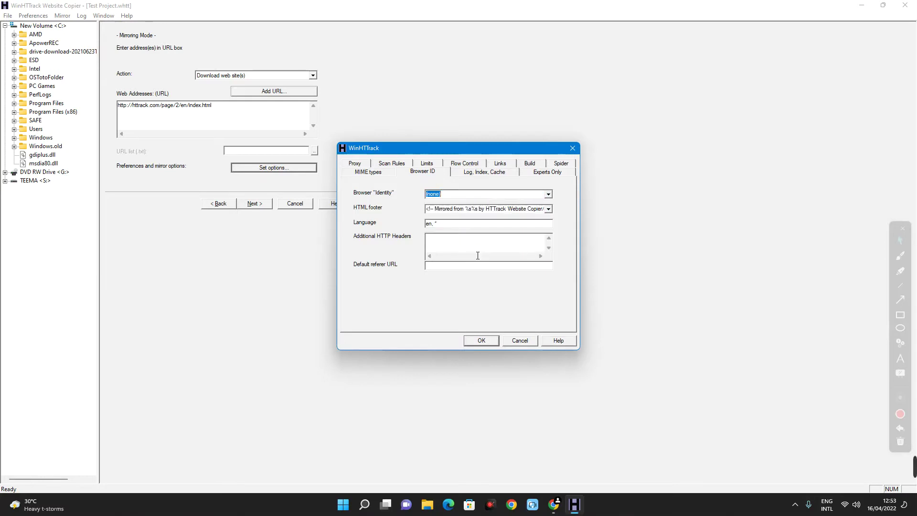
pyautogui.click(549, 209)
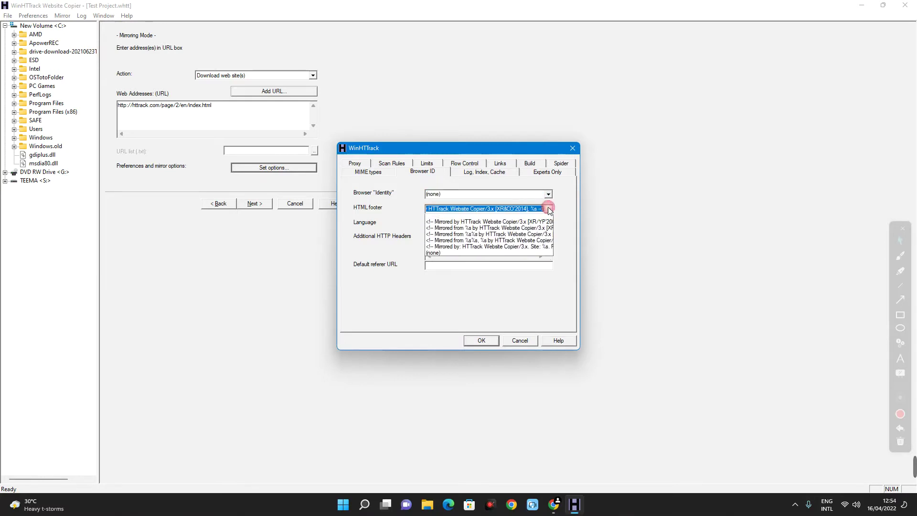
pyautogui.click(461, 257)
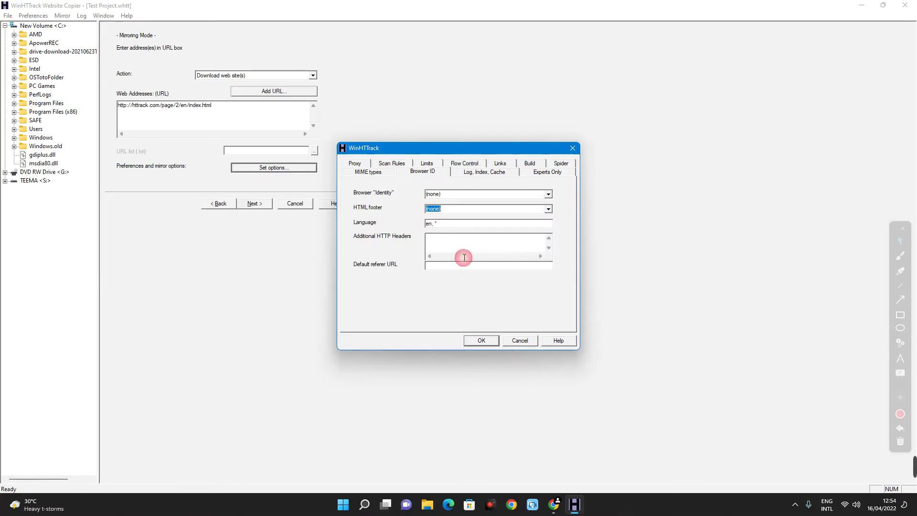
pyautogui.click(550, 209)
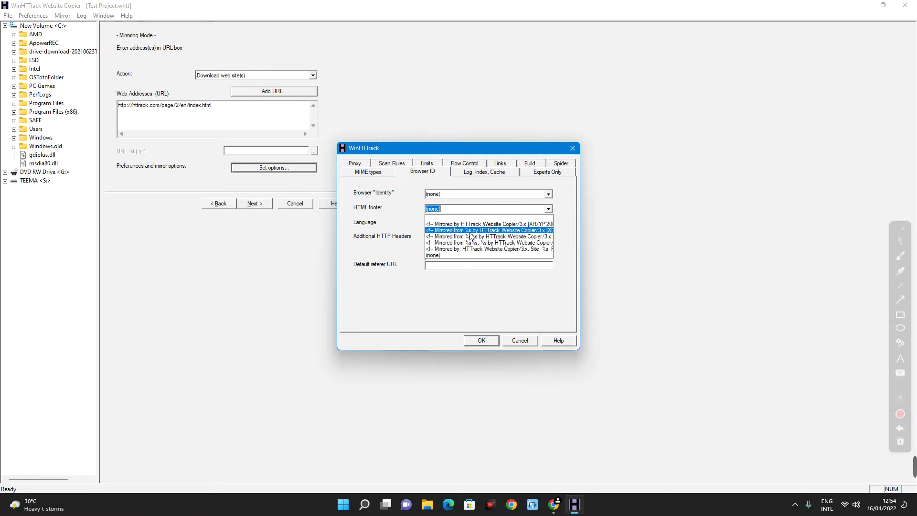
pyautogui.click(444, 255)
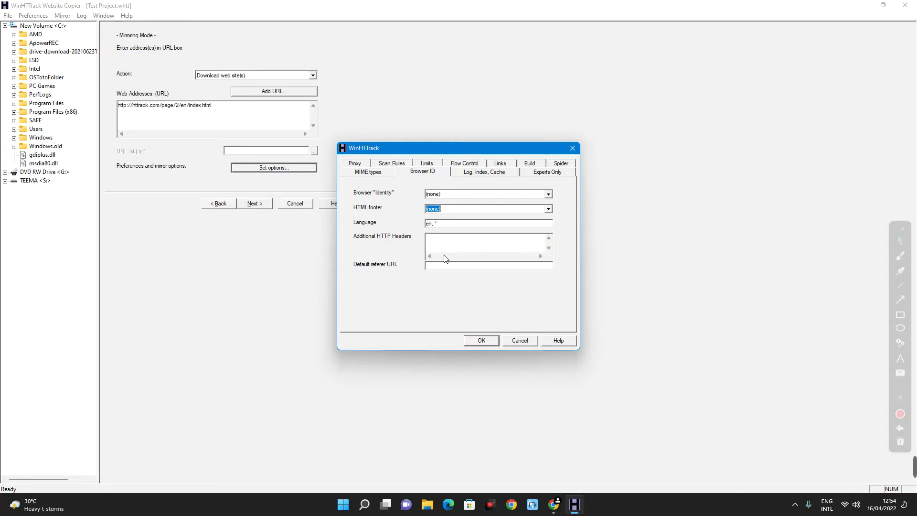
pyautogui.click(391, 165)
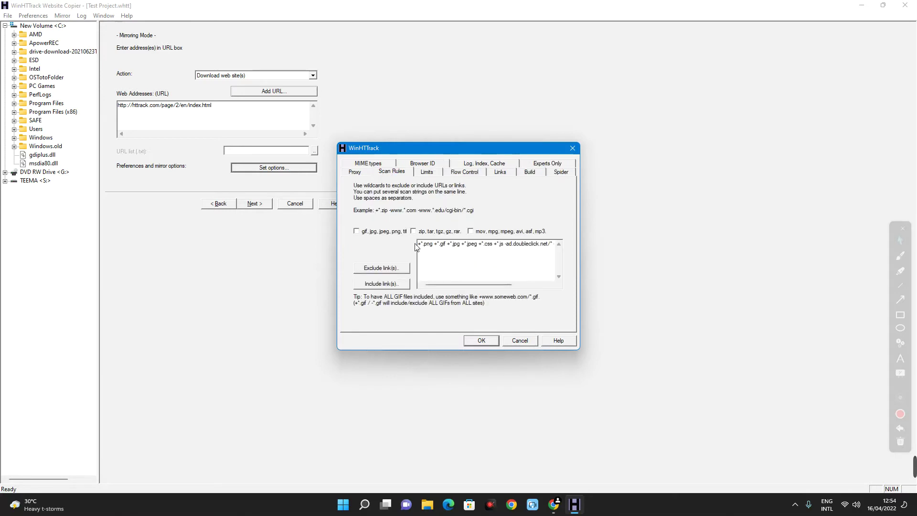
# Add an exclude scan rule for links containing the pasted download page address
pyautogui.click(399, 270)
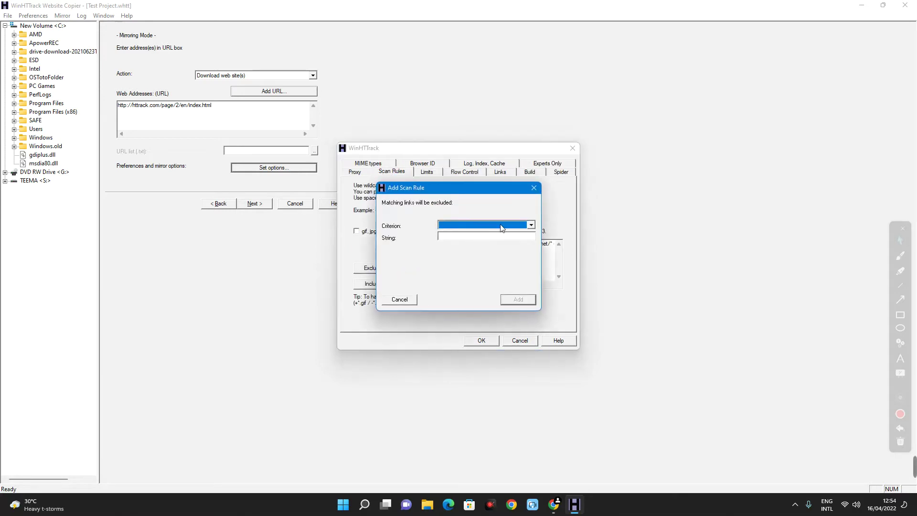
pyautogui.click(501, 227)
pyautogui.scroll(-3, 461, 253)
pyautogui.click(462, 257)
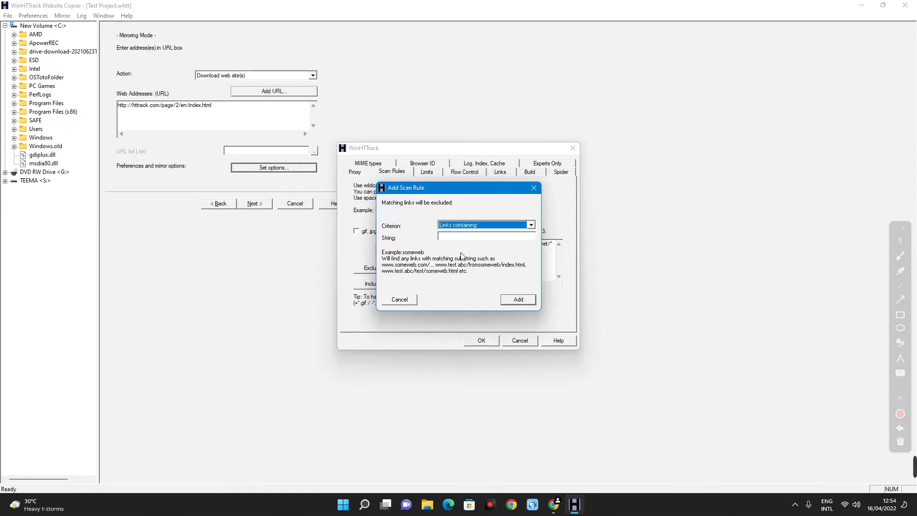
pyautogui.click(461, 239)
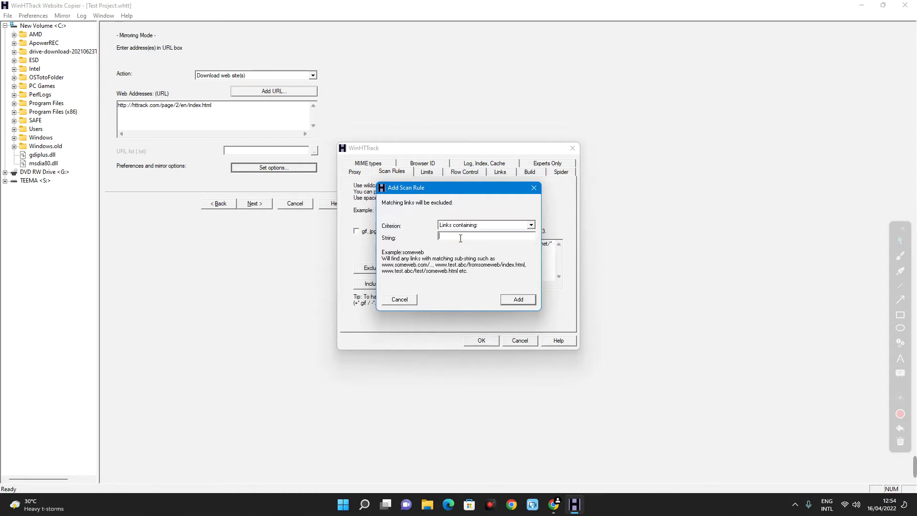
pyautogui.hotkey('ctrl', 'v')
pyautogui.click(518, 300)
# Add a matching include rule for the same address and confirm the options
pyautogui.click(391, 285)
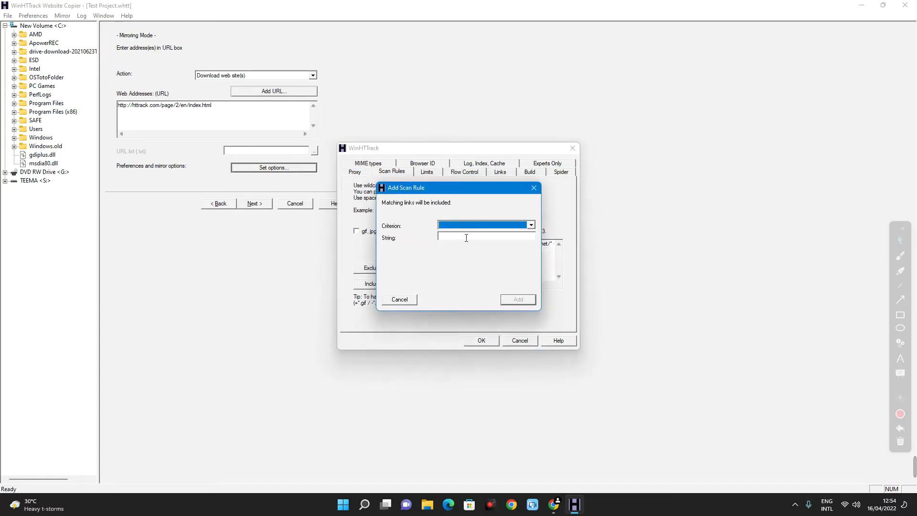
pyautogui.click(495, 225)
pyautogui.click(470, 257)
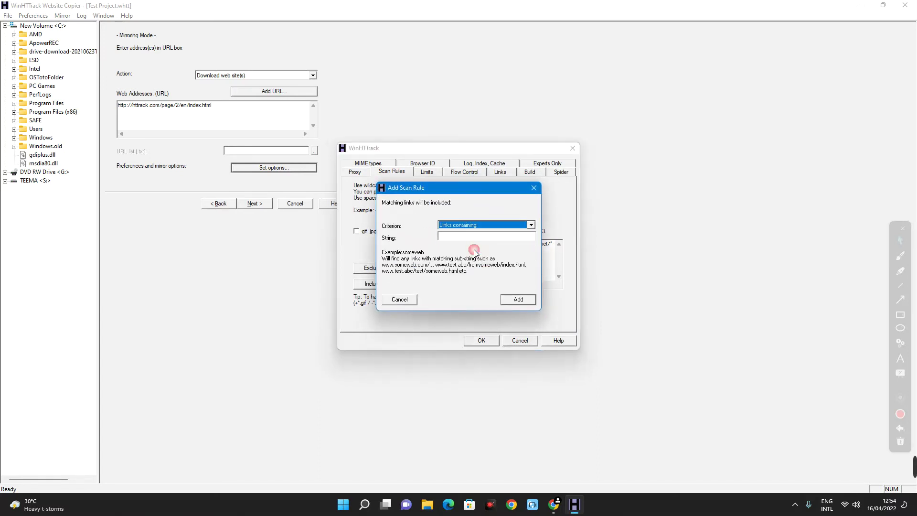
pyautogui.click(462, 238)
pyautogui.hotkey('ctrl', 'v')
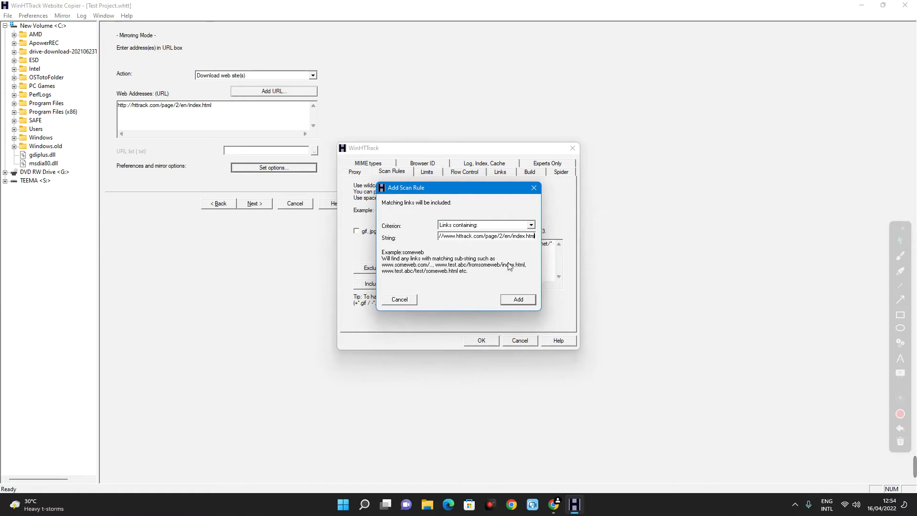
pyautogui.click(513, 300)
pyautogui.click(488, 338)
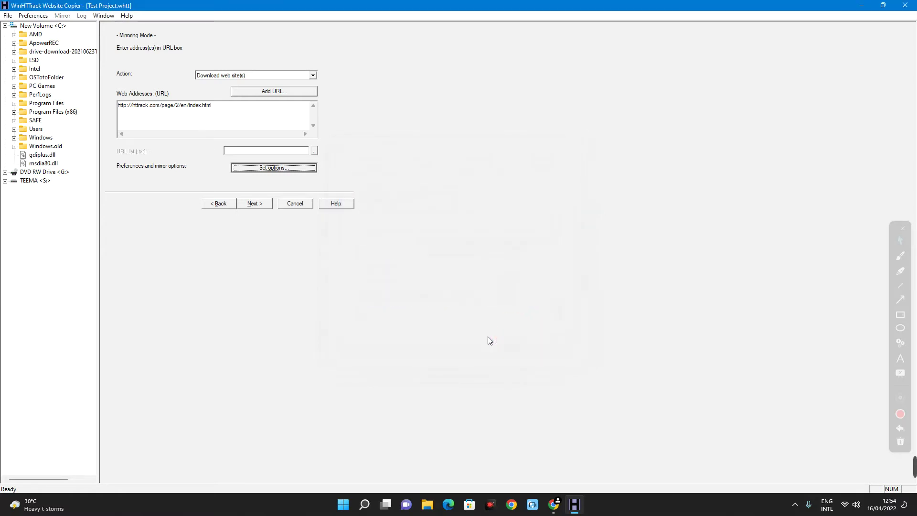
pyautogui.click(254, 205)
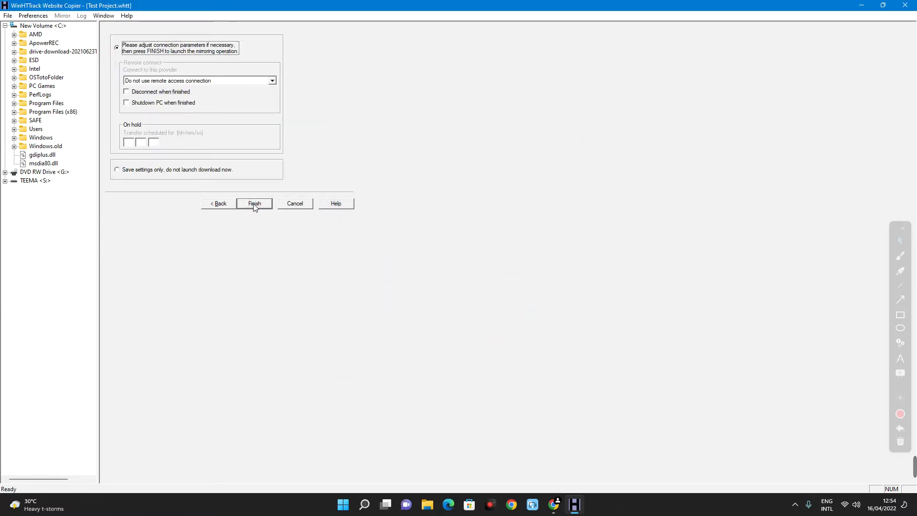
# Launch the Test Project mirror and wait for 'Mirroring operation complete'
pyautogui.click(254, 203)
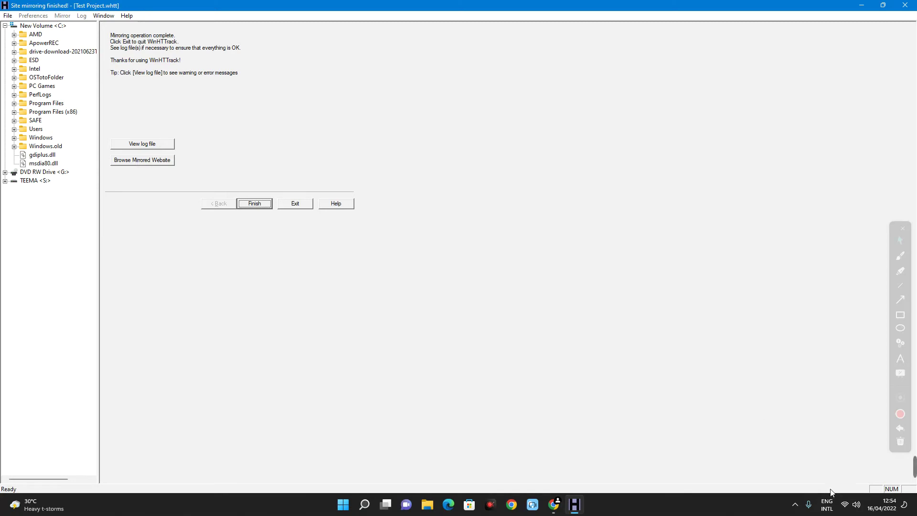
pyautogui.click(843, 499)
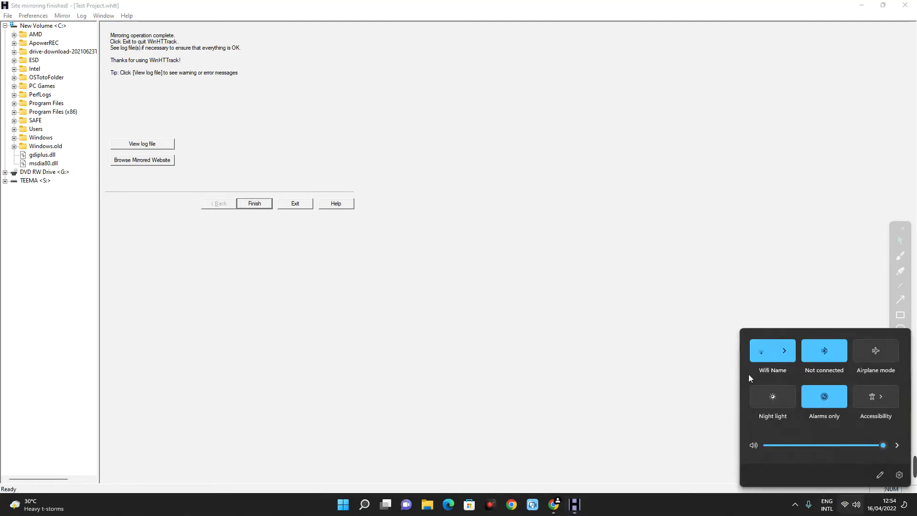
pyautogui.click(281, 291)
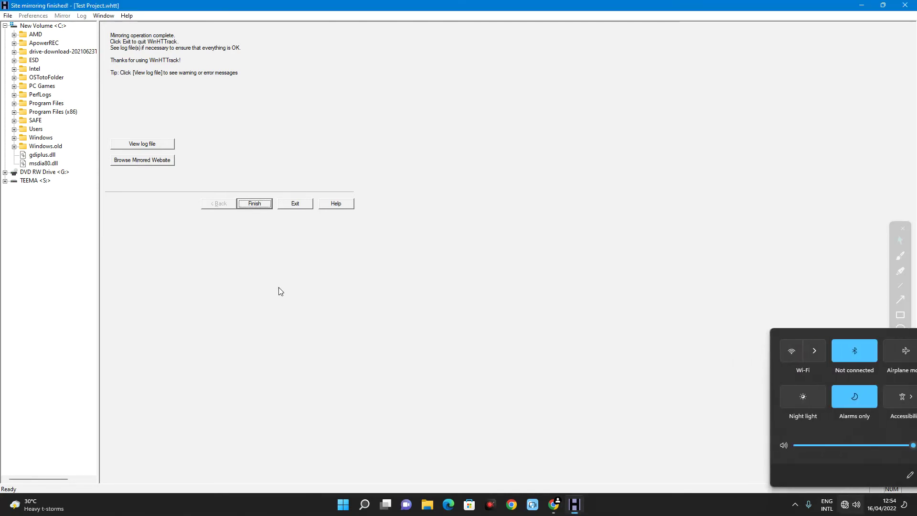
# Open the mirrored website in Edge and scroll through the local download page
pyautogui.click(149, 162)
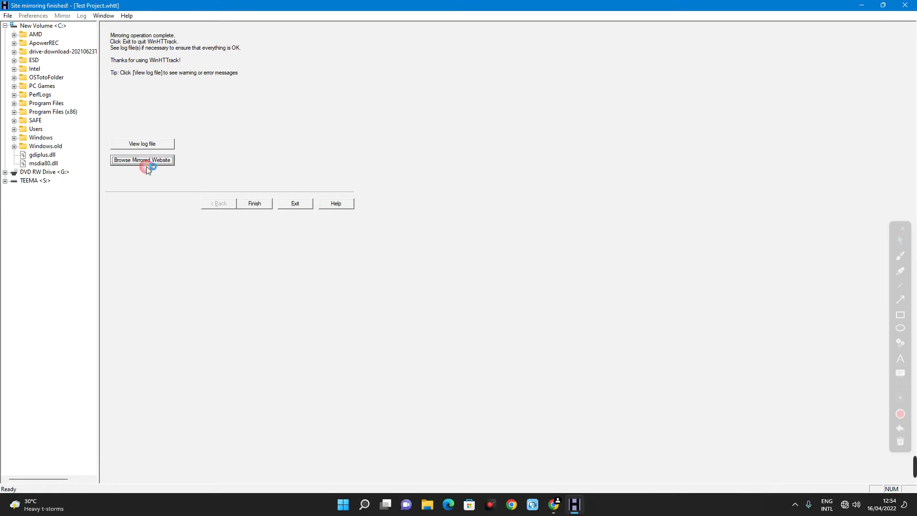
pyautogui.scroll(-5, 358, 223)
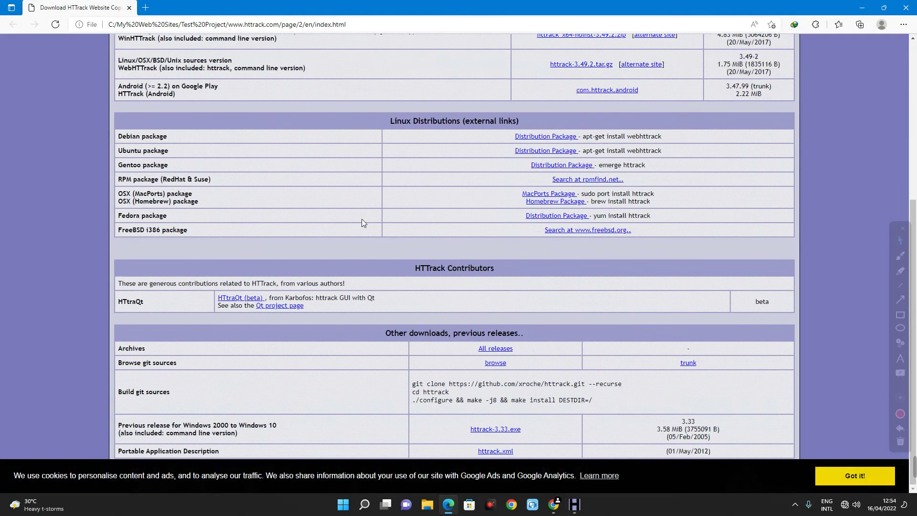
pyautogui.click(191, 24)
pyautogui.scroll(3, 191, 24)
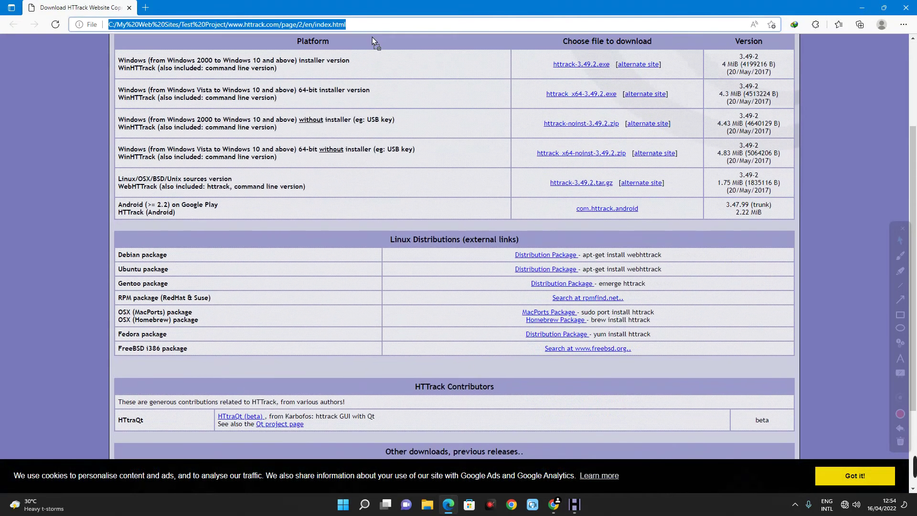
# Duplicate the tab and inspect the local file:/// address of the mirrored page
pyautogui.hotkey('alt', 'Return')
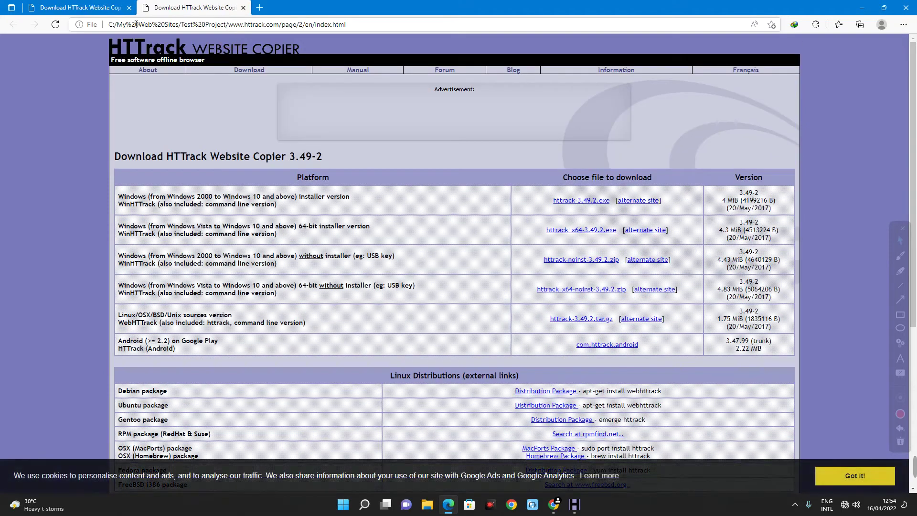
pyautogui.doubleClick(160, 25)
pyautogui.click(77, 104)
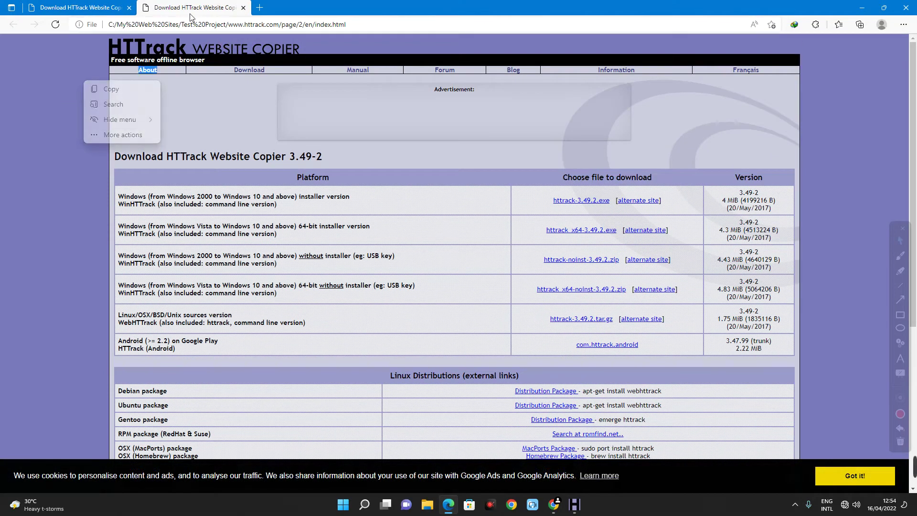
pyautogui.click(87, 200)
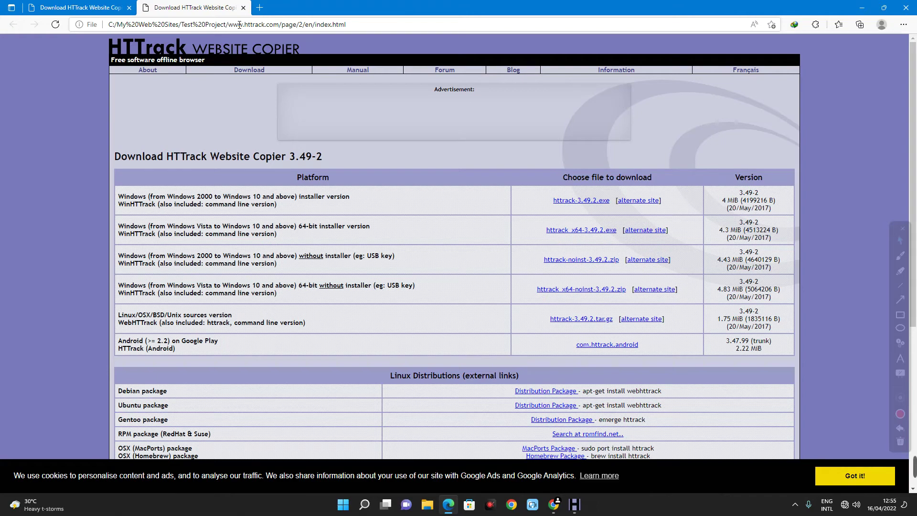
pyautogui.doubleClick(151, 24)
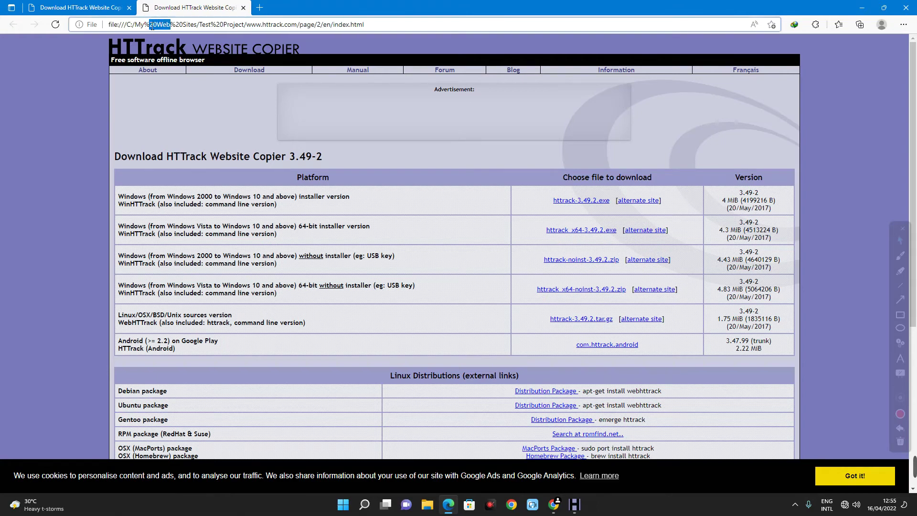
pyautogui.click(32, 171)
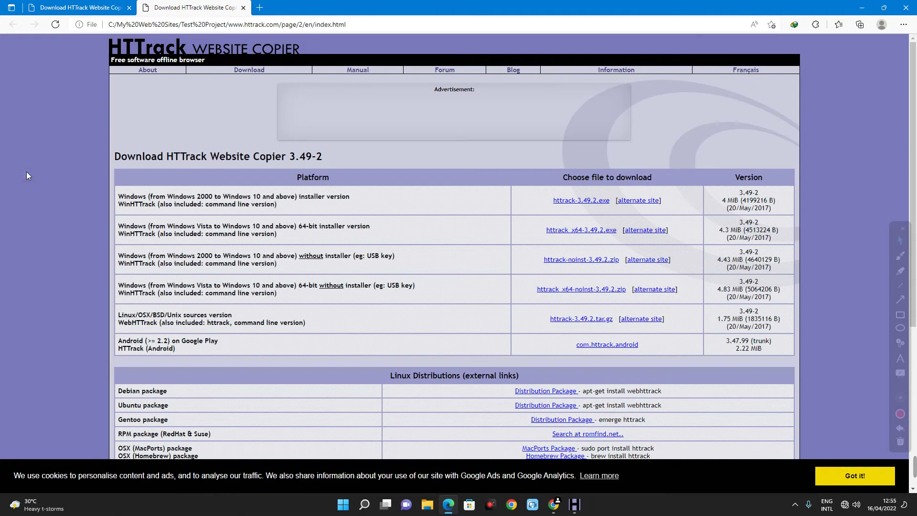
pyautogui.click(426, 505)
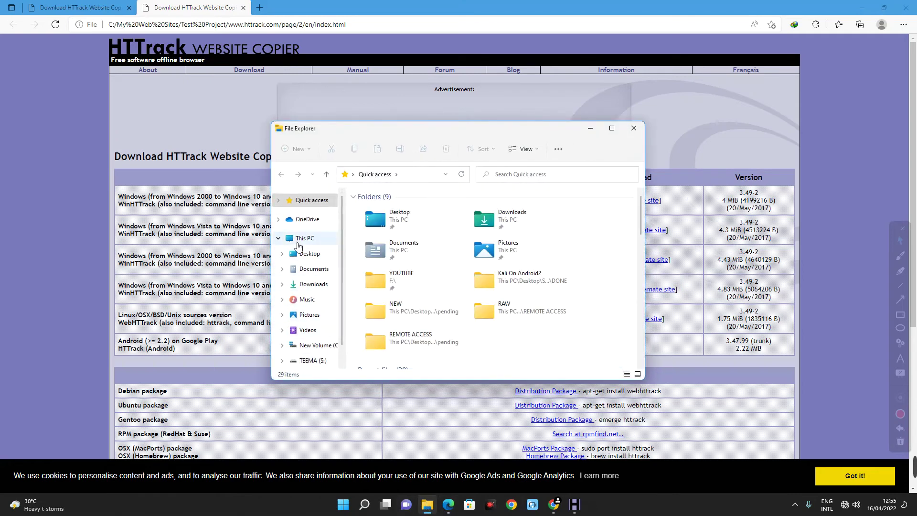
pyautogui.click(295, 241)
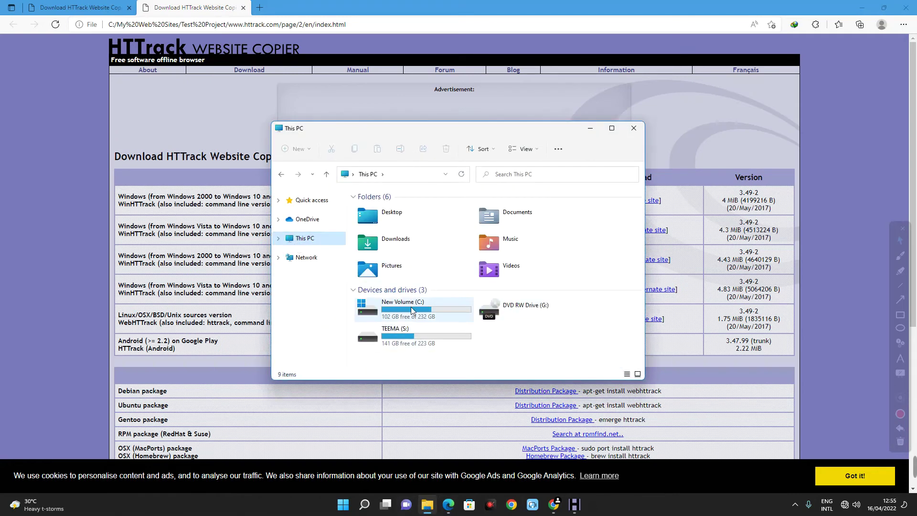
pyautogui.doubleClick(410, 308)
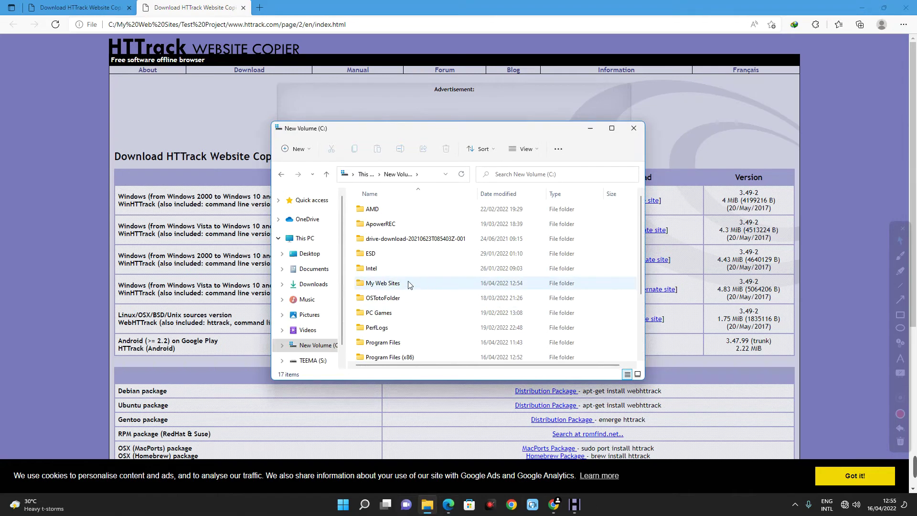
pyautogui.doubleClick(408, 284)
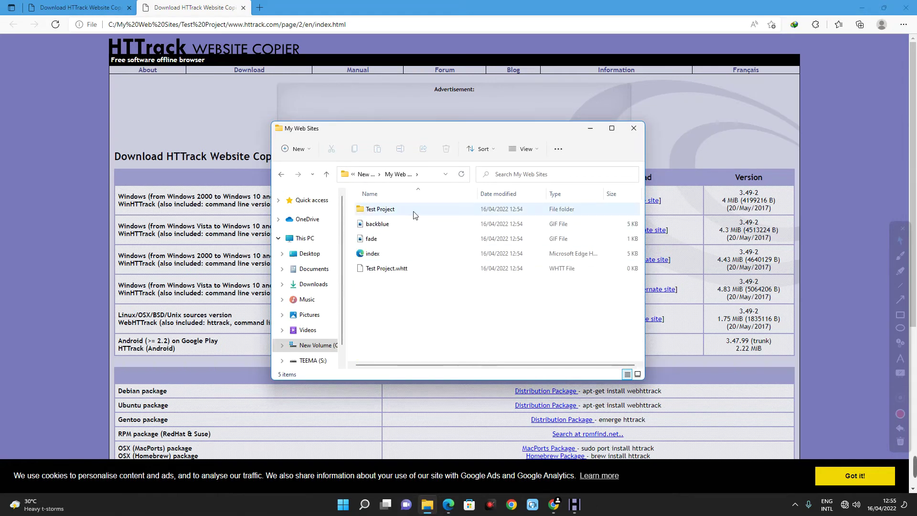
pyautogui.doubleClick(414, 210)
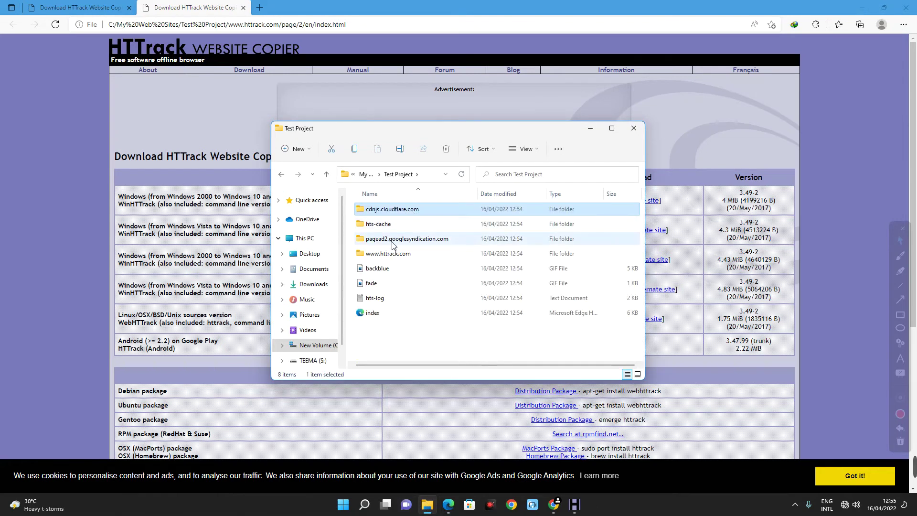
pyautogui.moveTo(432, 257)
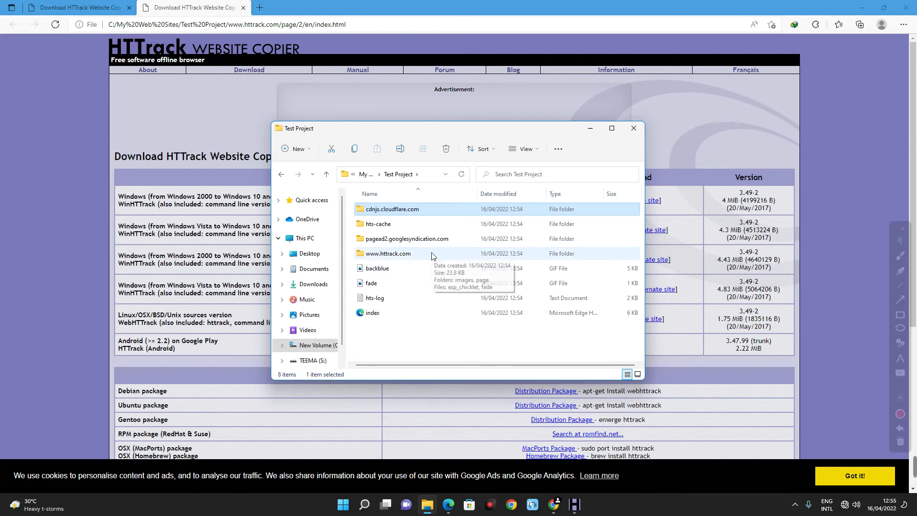
pyautogui.doubleClick(431, 253)
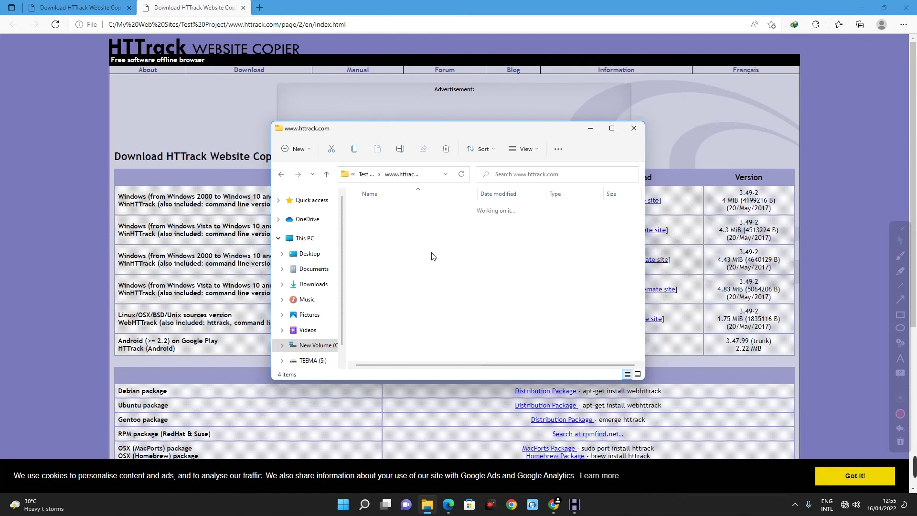
pyautogui.doubleClick(378, 231)
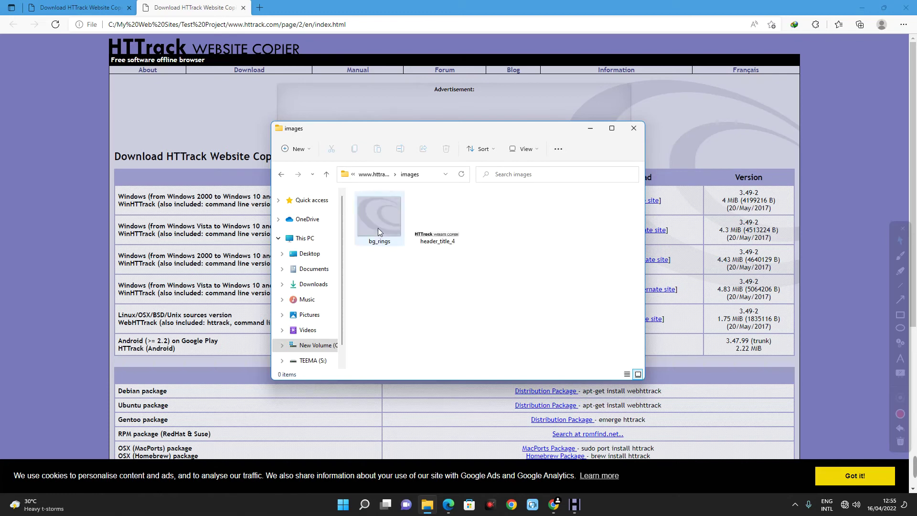
pyautogui.click(377, 177)
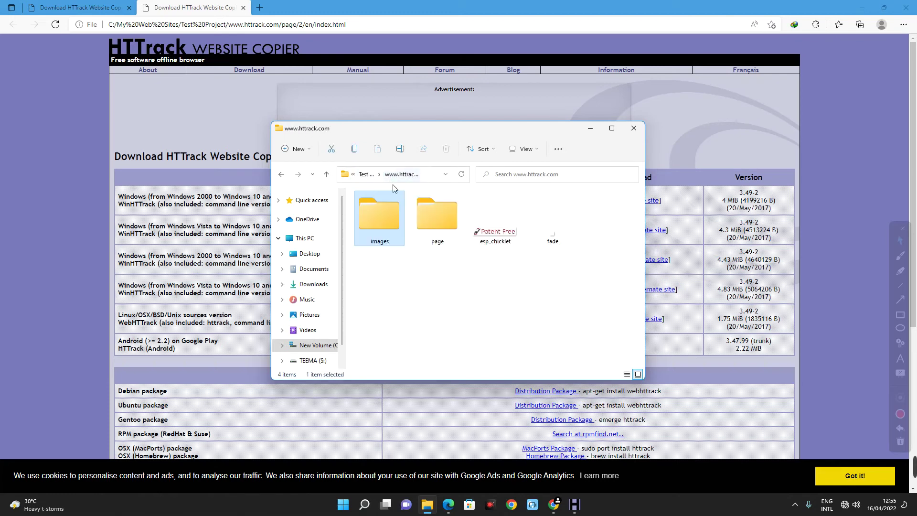
# Open page\2\en and view the actions for the 17 KB index file
pyautogui.doubleClick(439, 221)
pyautogui.doubleClick(367, 208)
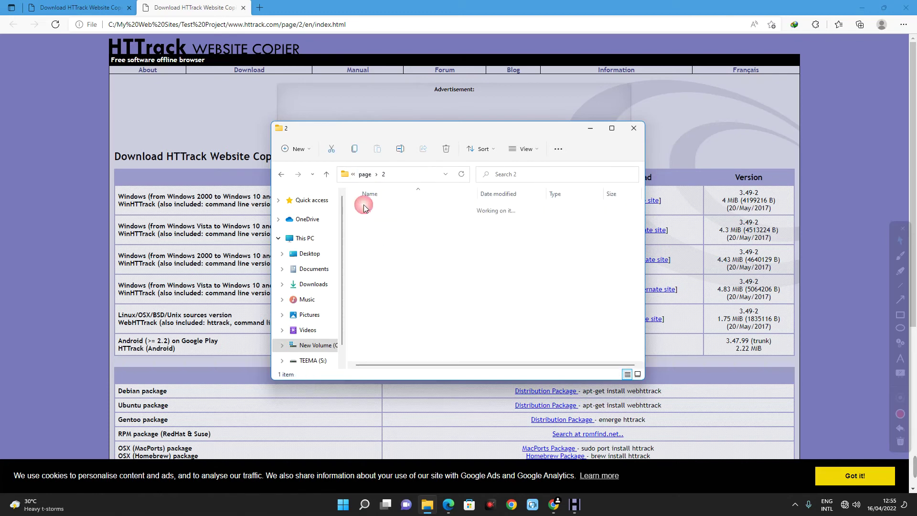
pyautogui.doubleClick(379, 210)
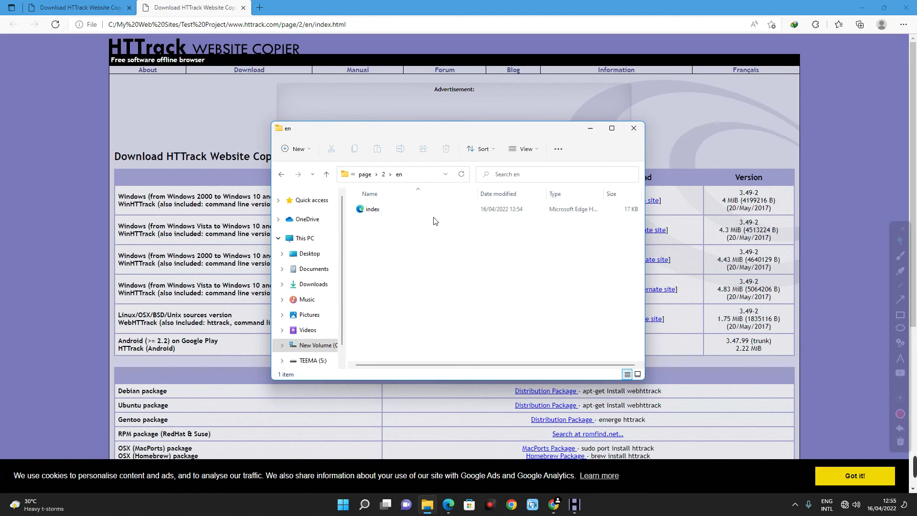
pyautogui.click(420, 209)
pyautogui.rightClick(420, 208)
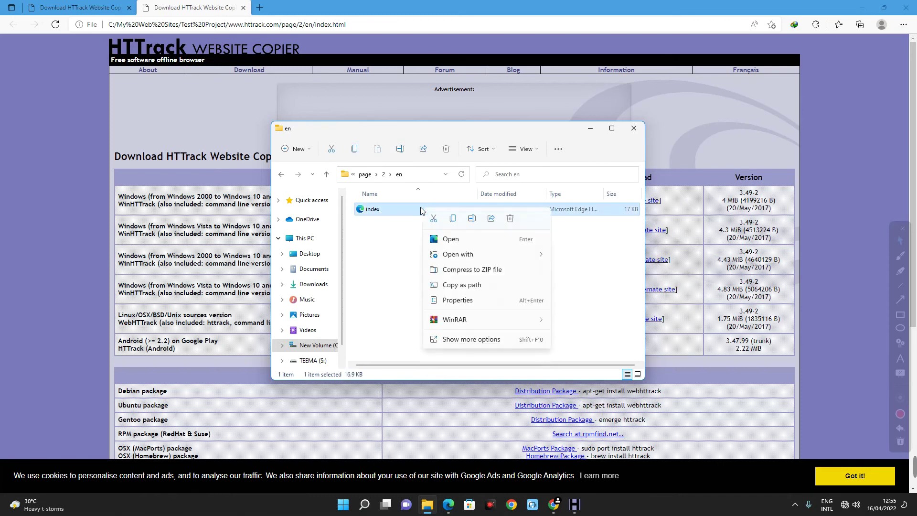
pyautogui.moveTo(514, 258)
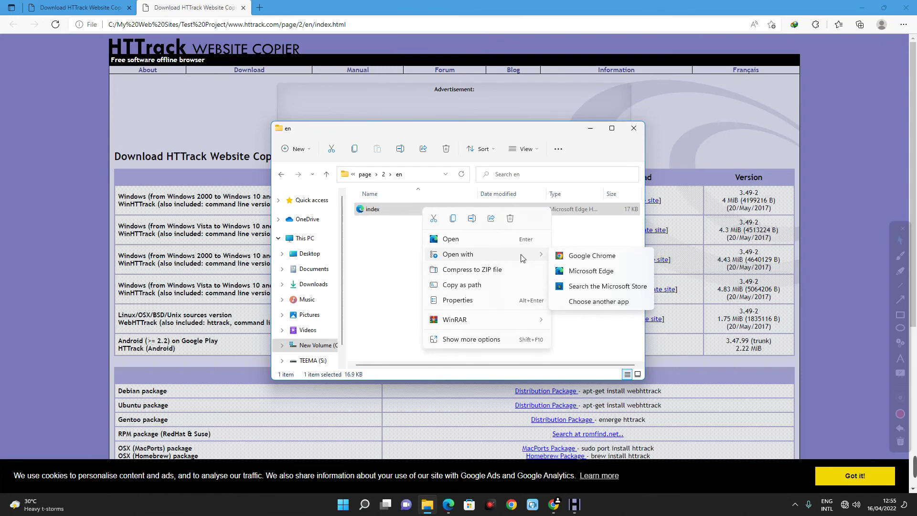
pyautogui.click(375, 262)
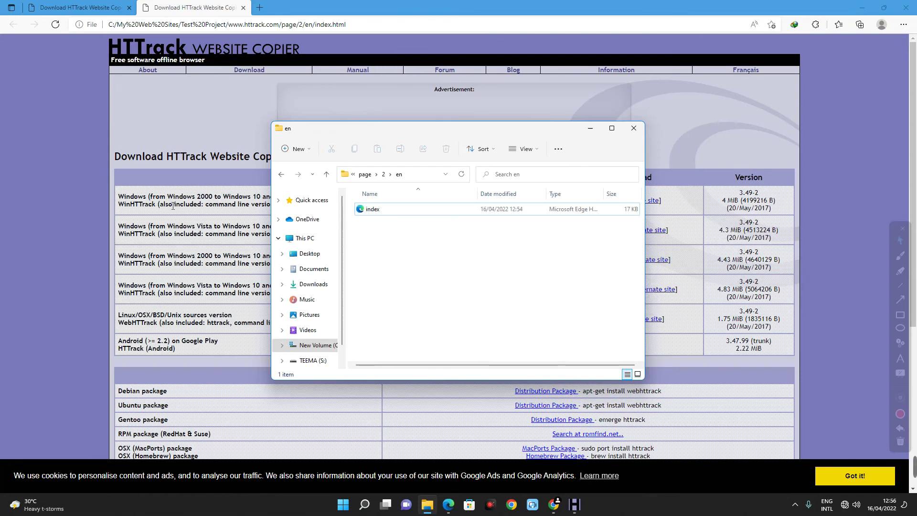
# Close File Explorer and Edge to bring back WinHTTrack's Test Project mirroring-complete summary
pyautogui.click(635, 129)
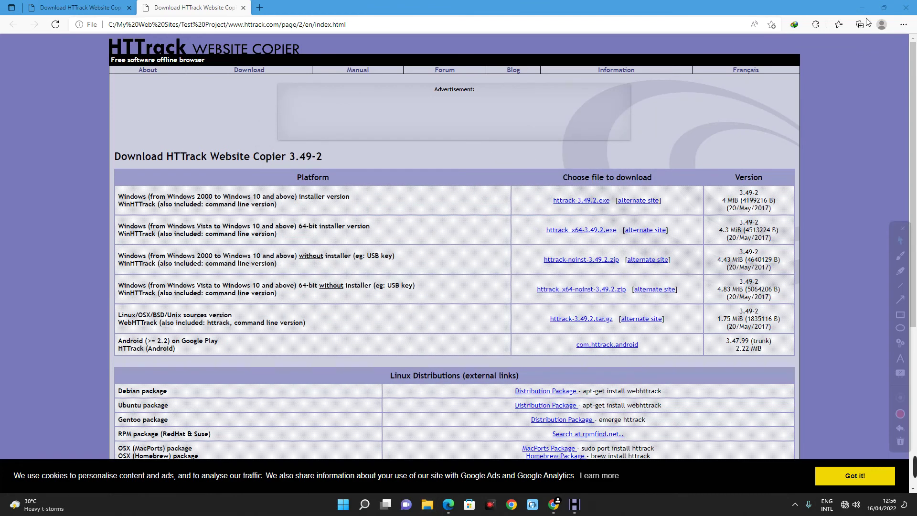
pyautogui.click(905, 7)
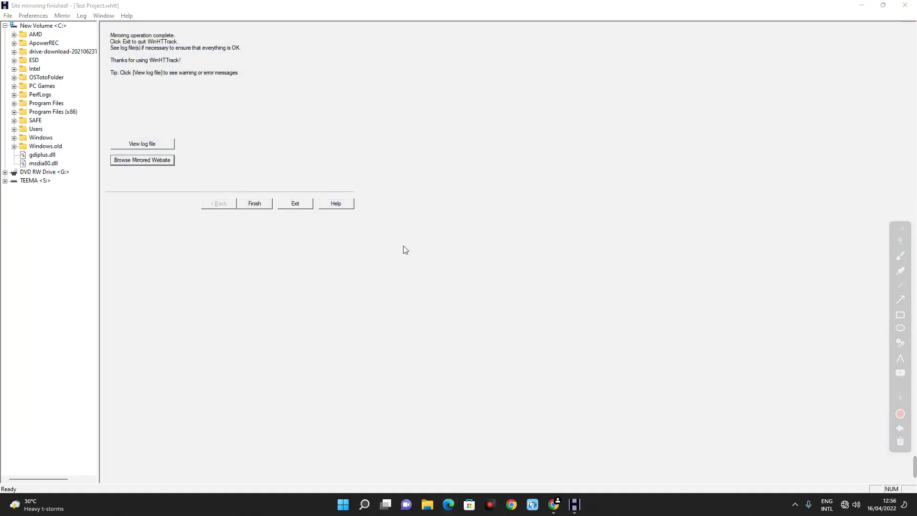